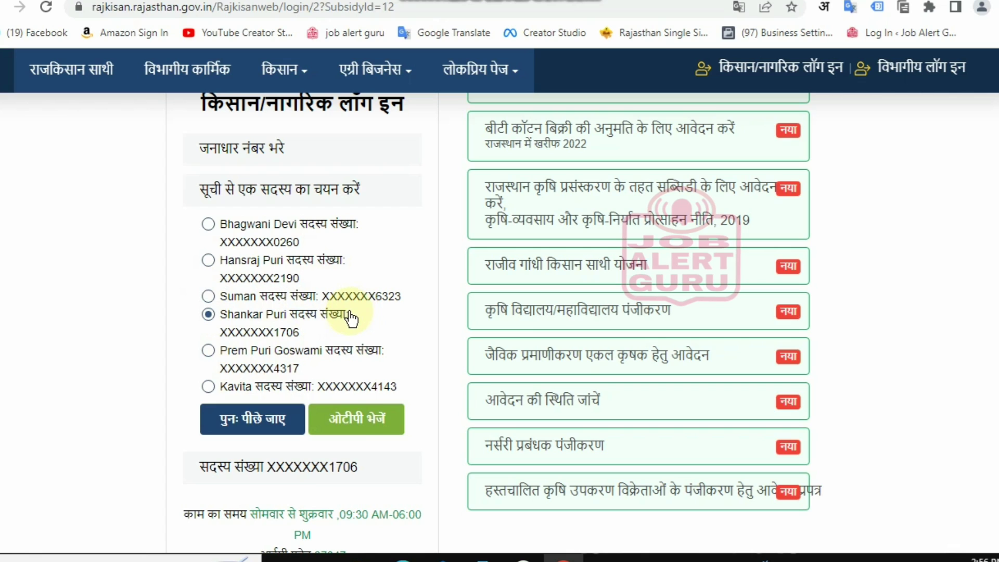
- Request a login OTP for the chosen member, enter the received code and verify it
left_click(370, 424)
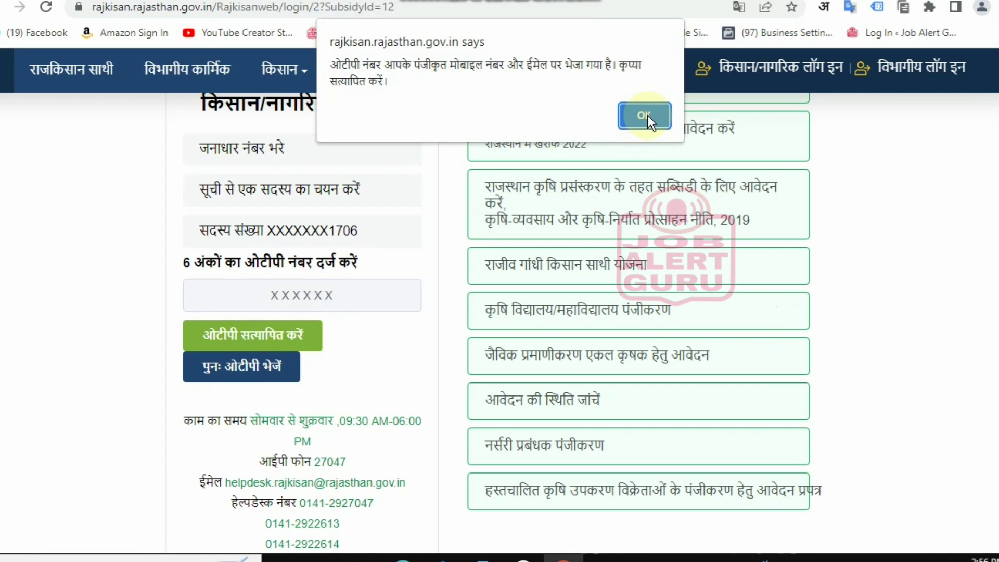
left_click(642, 115)
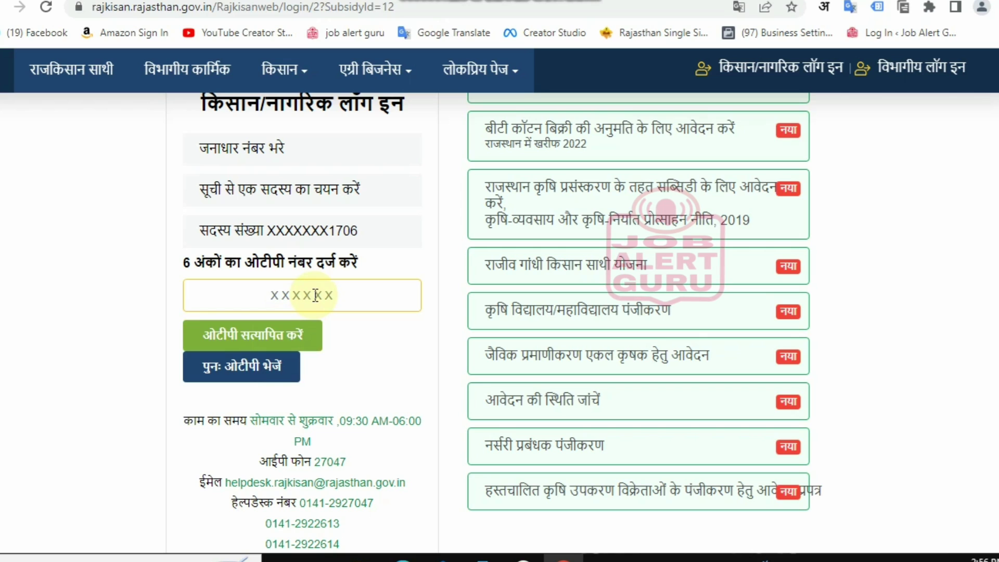
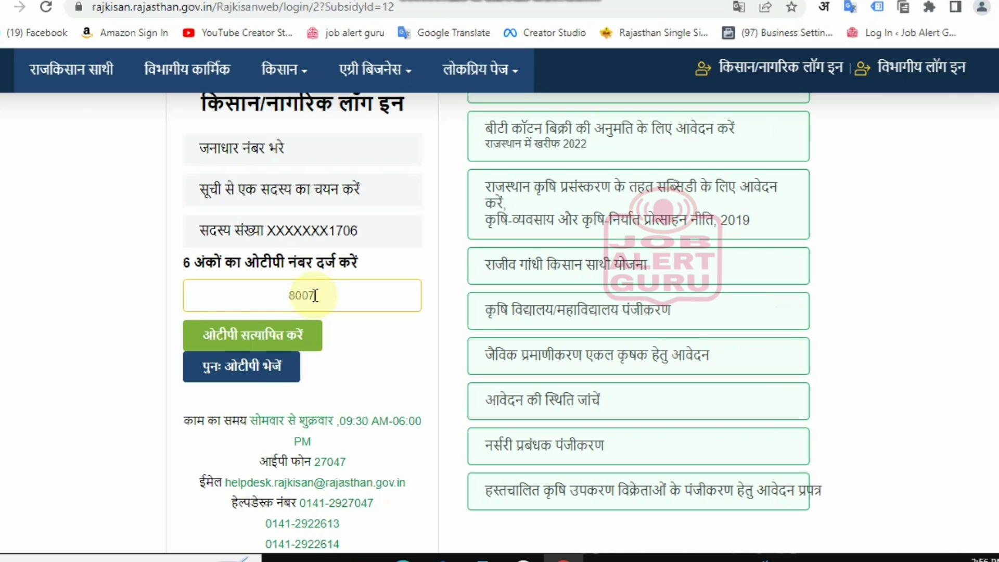
left_click(251, 341)
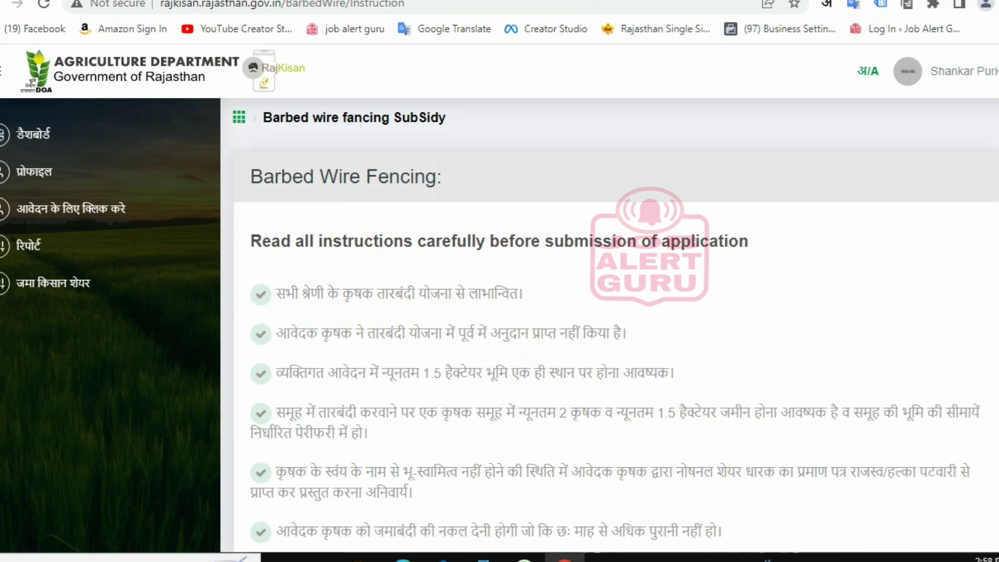
mouse_move(247, 282)
left_mouse_down()
mouse_move(260, 303)
mouse_move(317, 254)
left_mouse_up()
left_click_drag(529, 293, 577, 265)
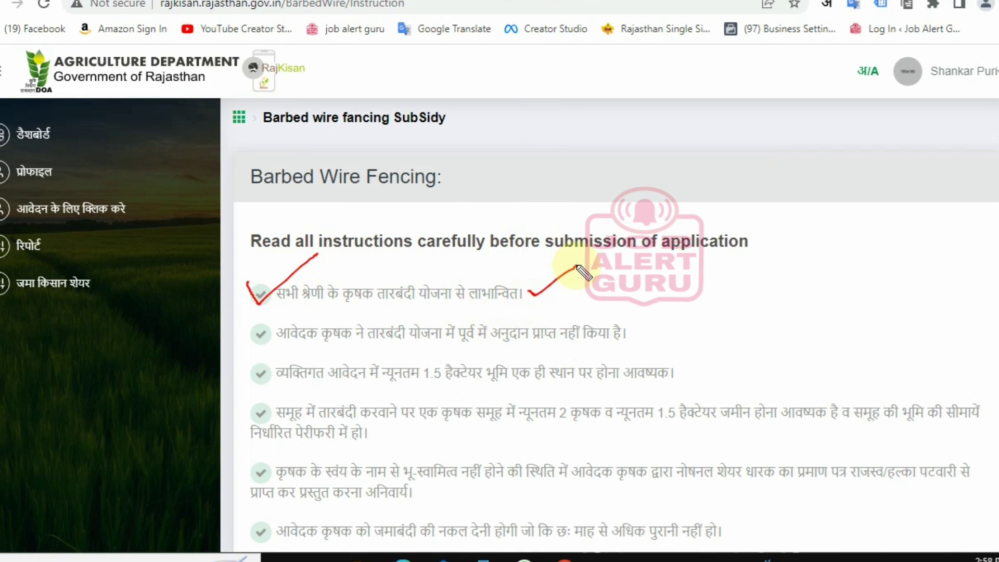
left_click_drag(247, 334, 265, 325)
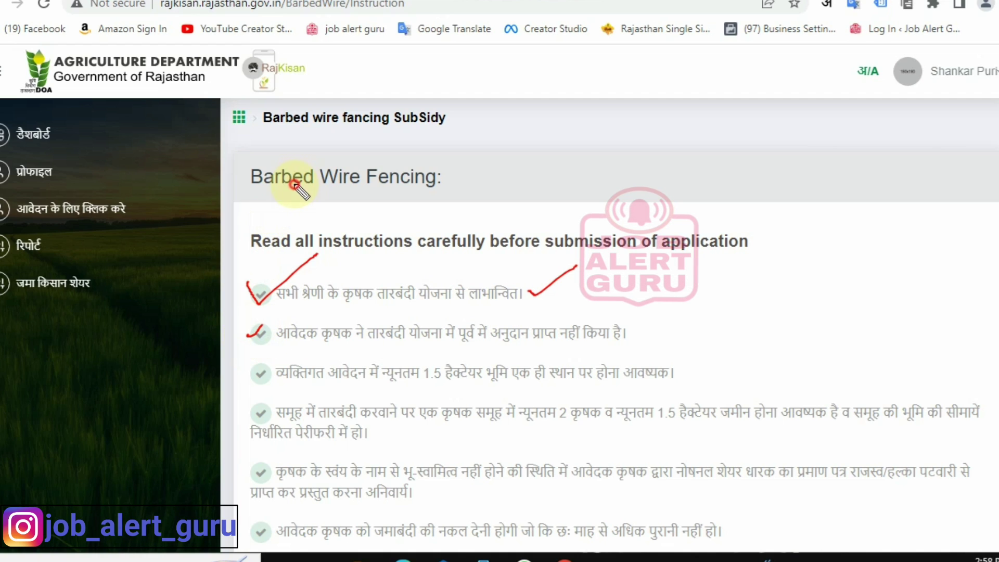
left_click_drag(294, 183, 368, 184)
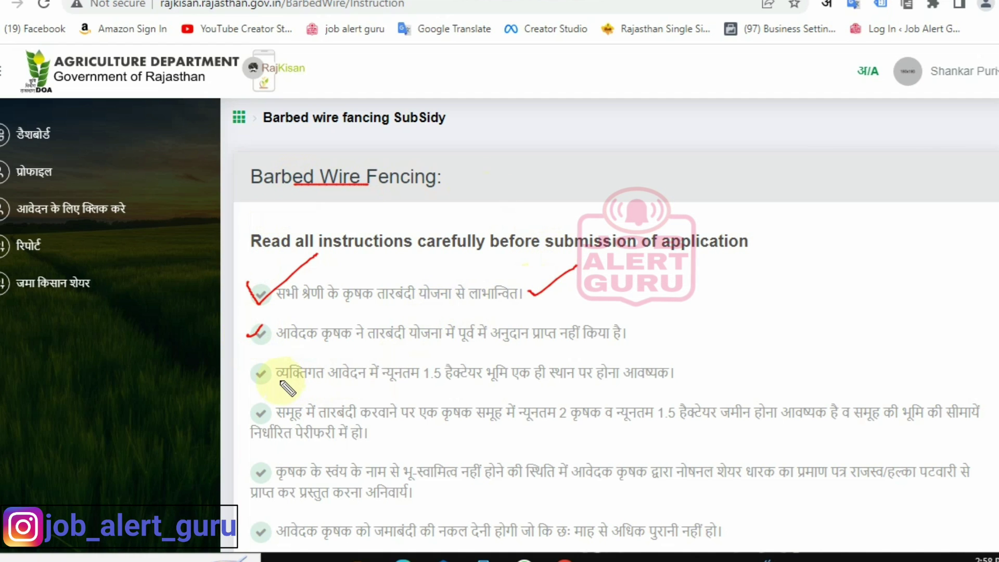
left_click_drag(254, 365, 271, 363)
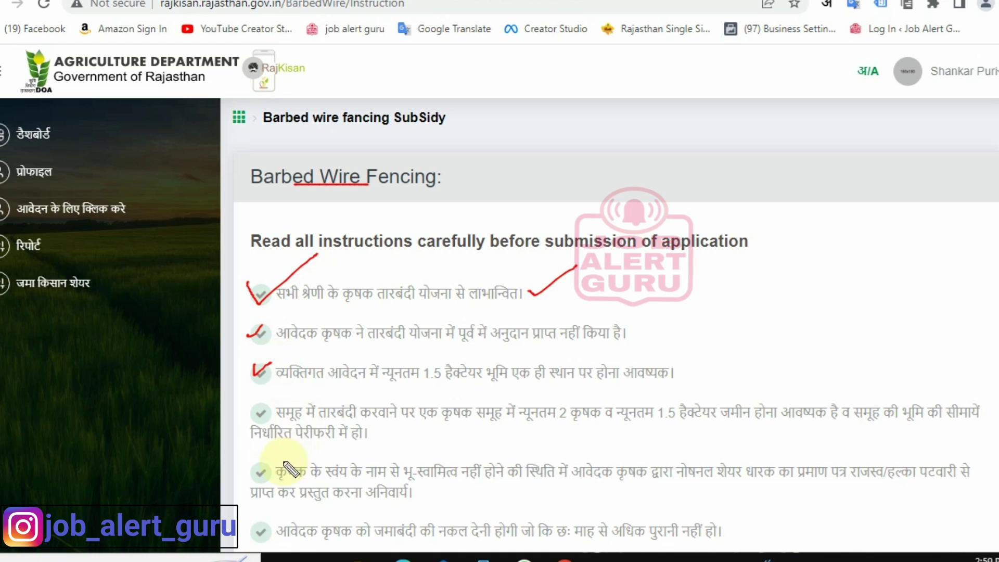
left_click_drag(253, 401, 279, 398)
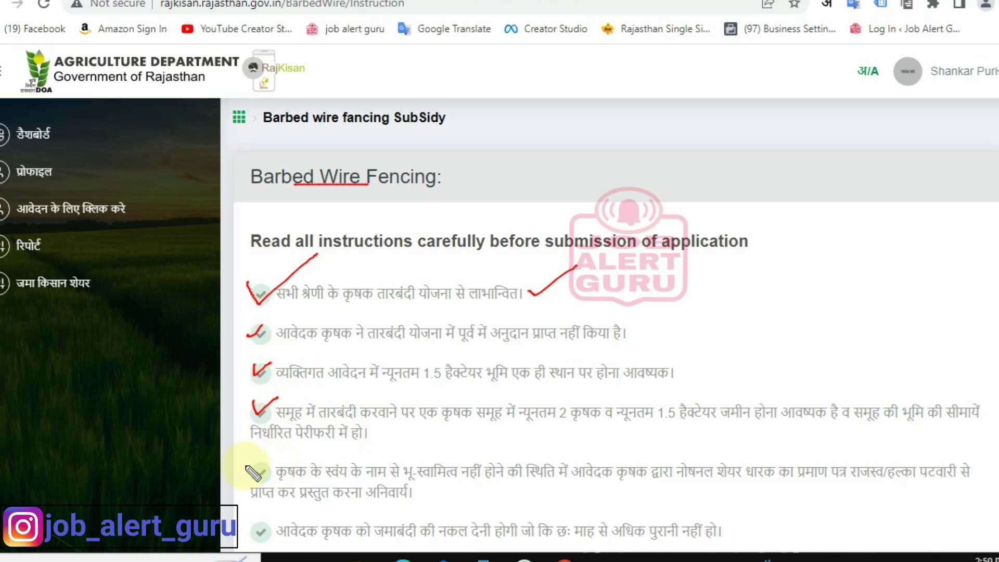
mouse_move(249, 469)
left_mouse_down()
mouse_move(255, 482)
mouse_move(275, 462)
left_mouse_up()
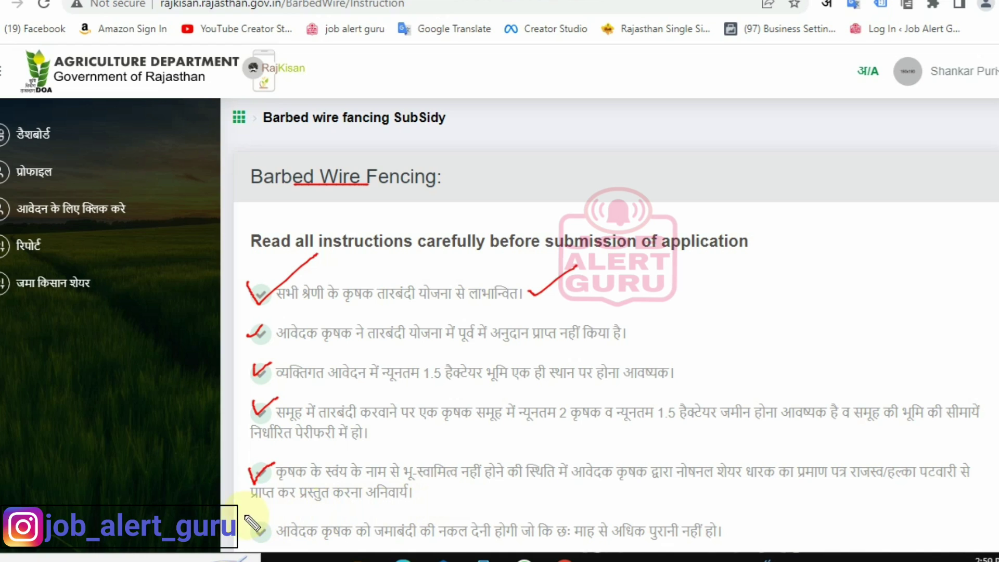
left_click(243, 516)
left_click_drag(243, 516, 290, 498)
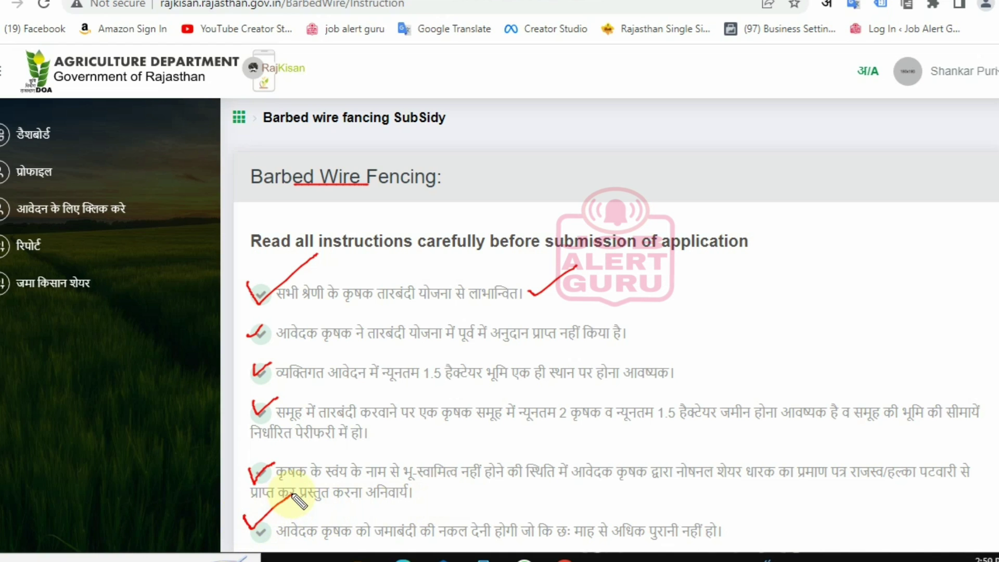
key("Escape")
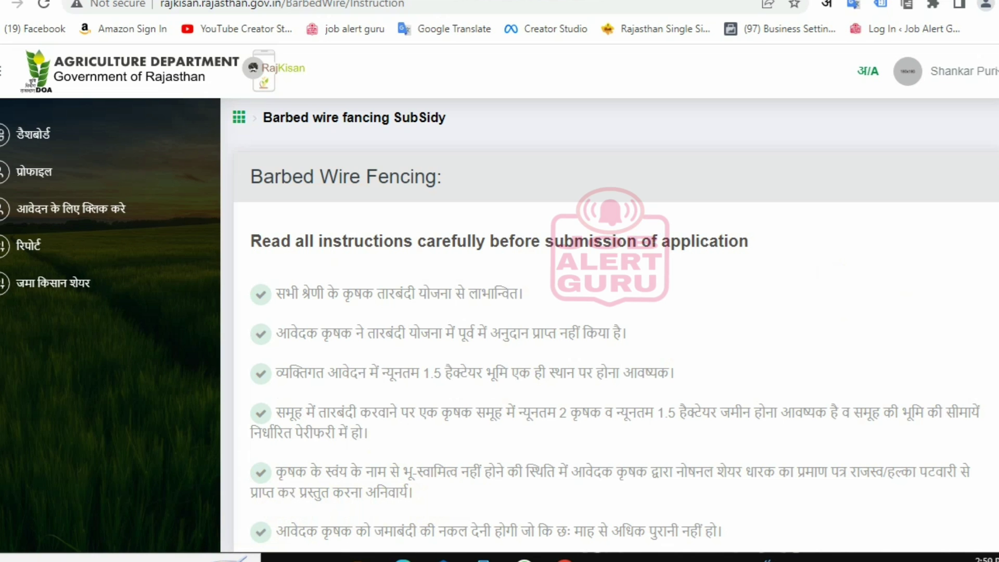
scroll(614, 331, "down", 5)
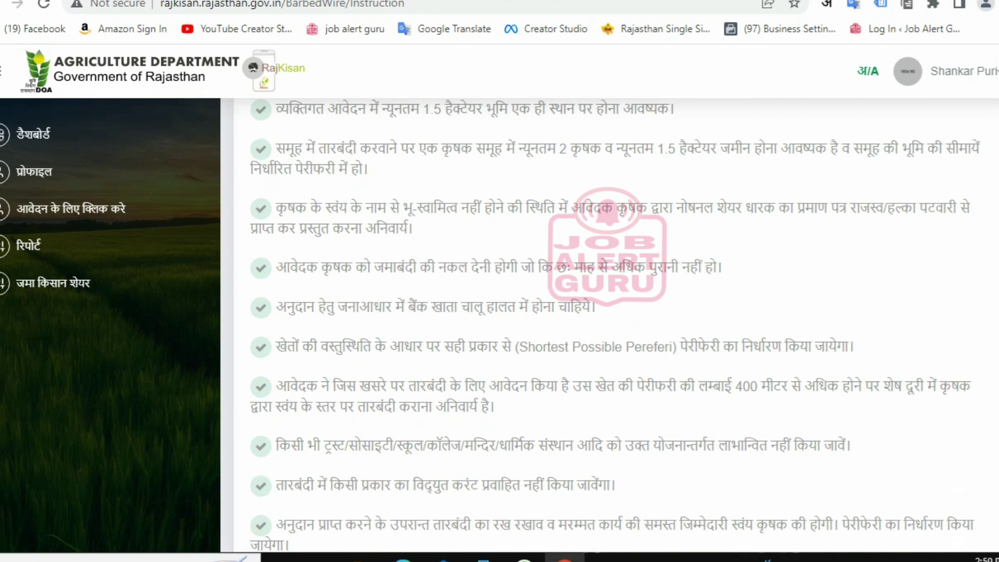
scroll(613, 331, "down", 2)
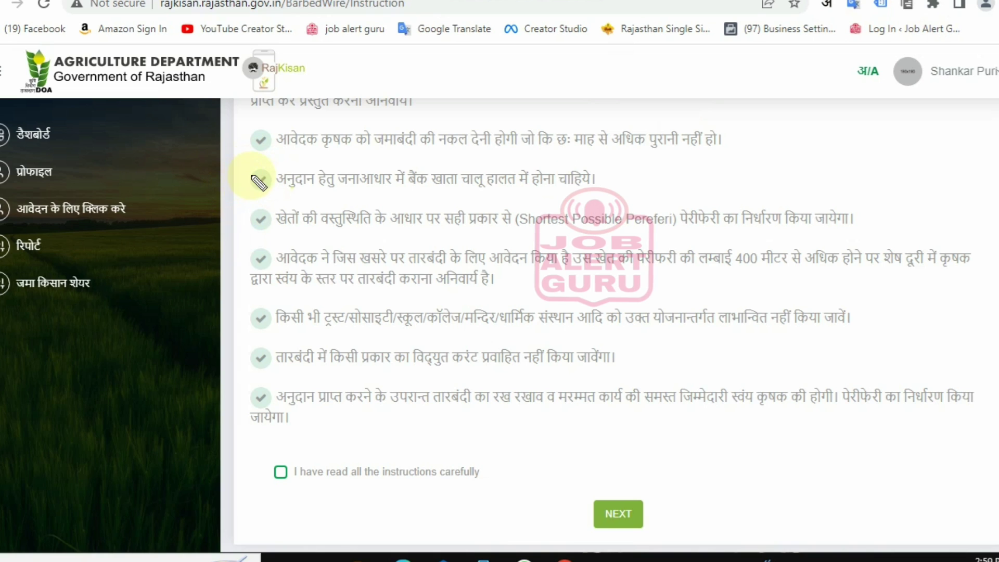
left_click_drag(251, 177, 269, 173)
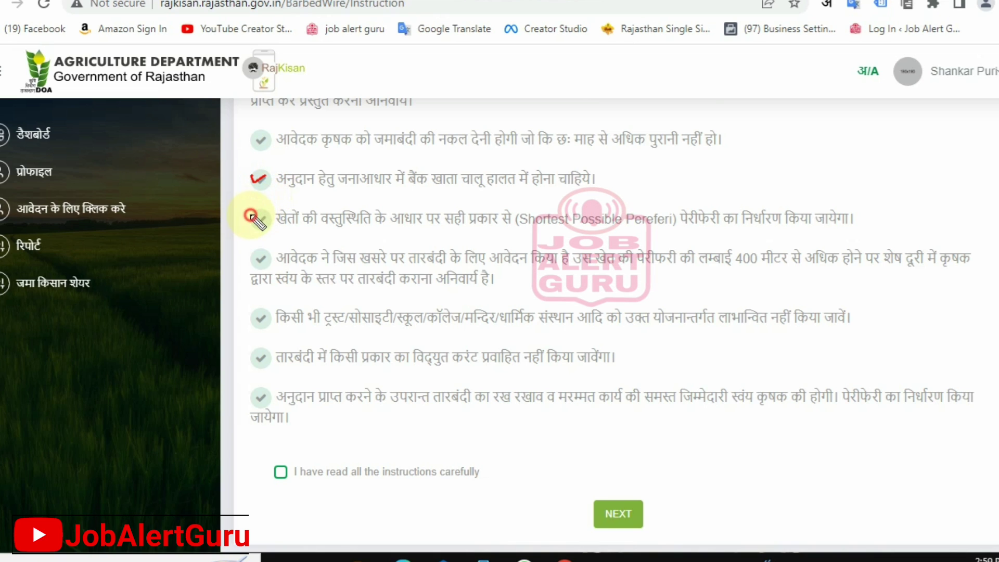
left_click_drag(251, 216, 269, 213)
left_click_drag(252, 258, 267, 266)
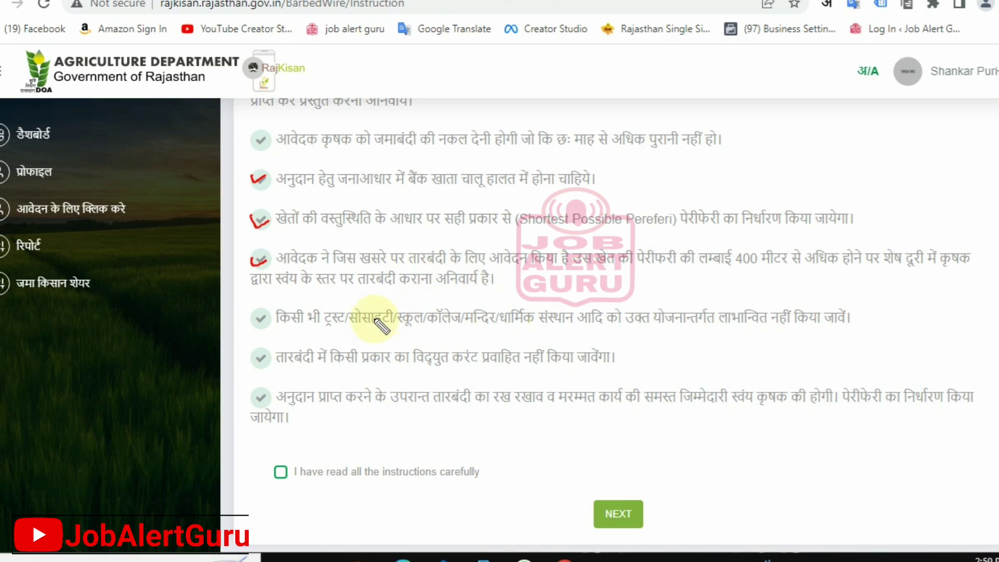
left_click_drag(252, 315, 315, 289)
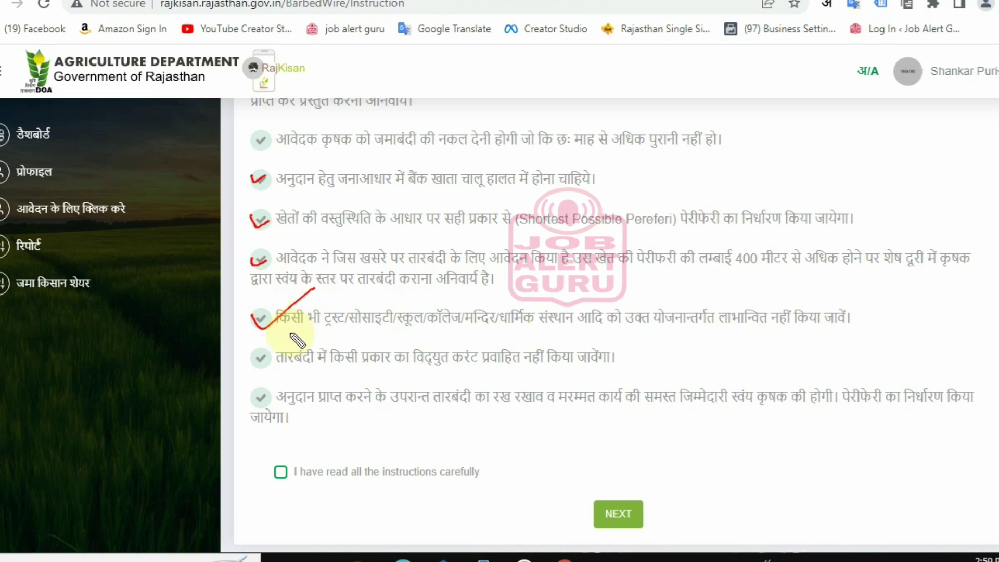
left_click_drag(254, 370, 278, 350)
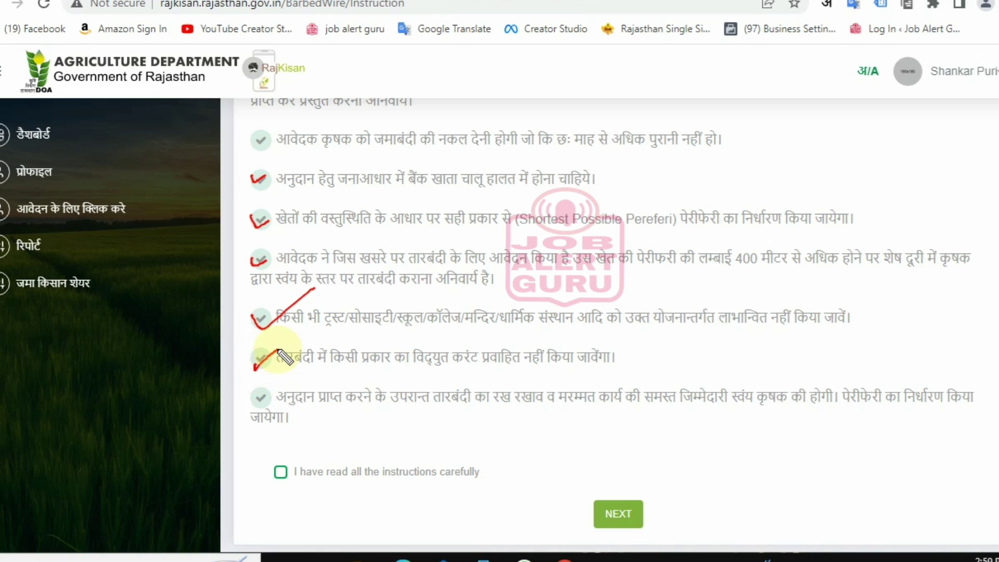
left_click_drag(259, 389, 295, 378)
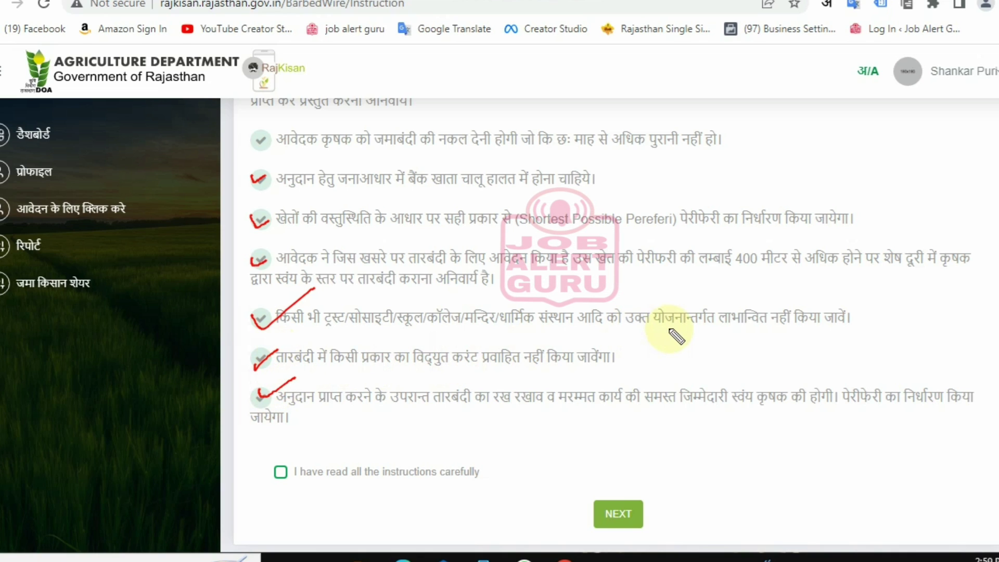
key("Escape")
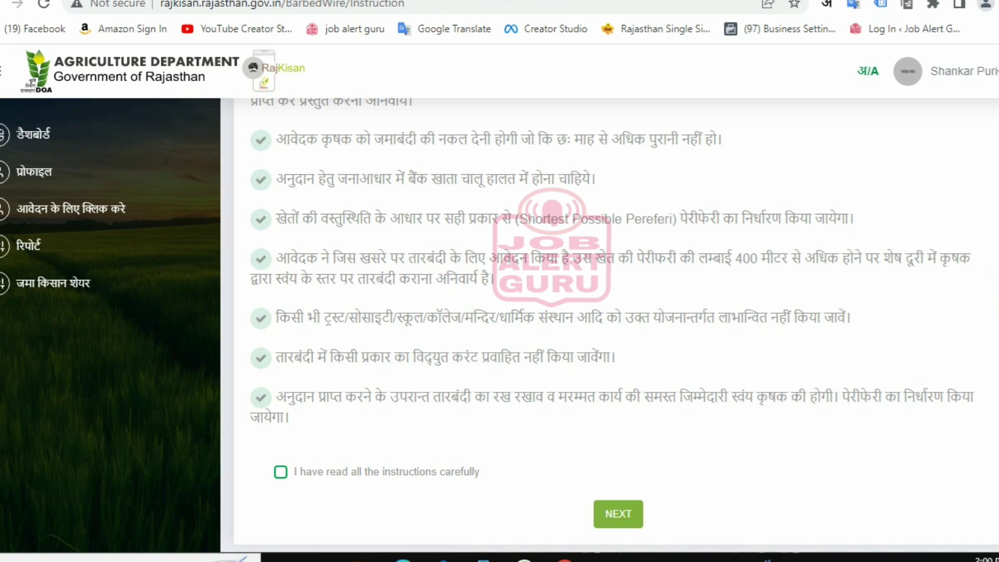
scroll(995, 234, "up", 5)
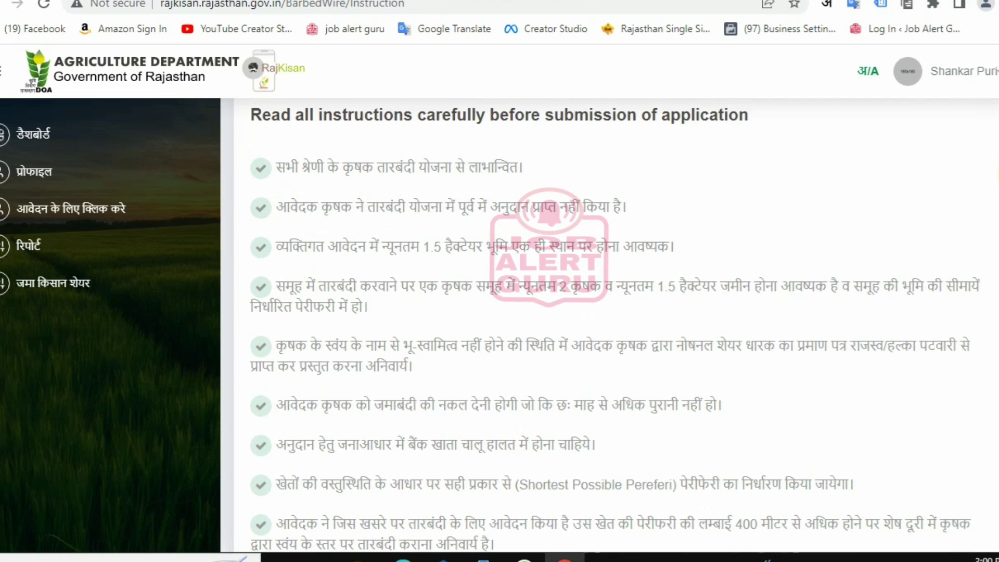
- Tick 'I have read all the instructions carefully' and continue with NEXT
scroll(617, 325, "up", 2)
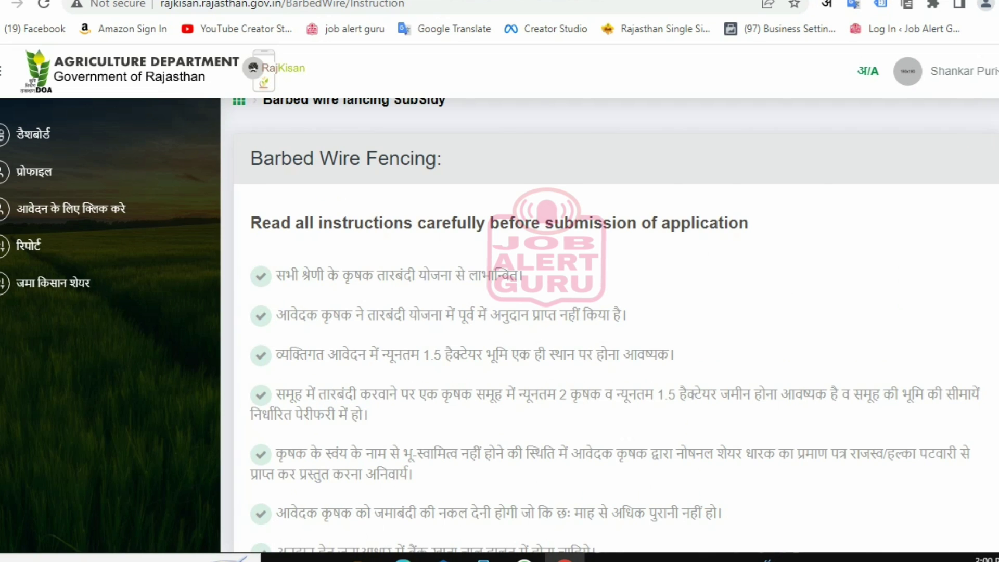
scroll(510, 209, "down", 8)
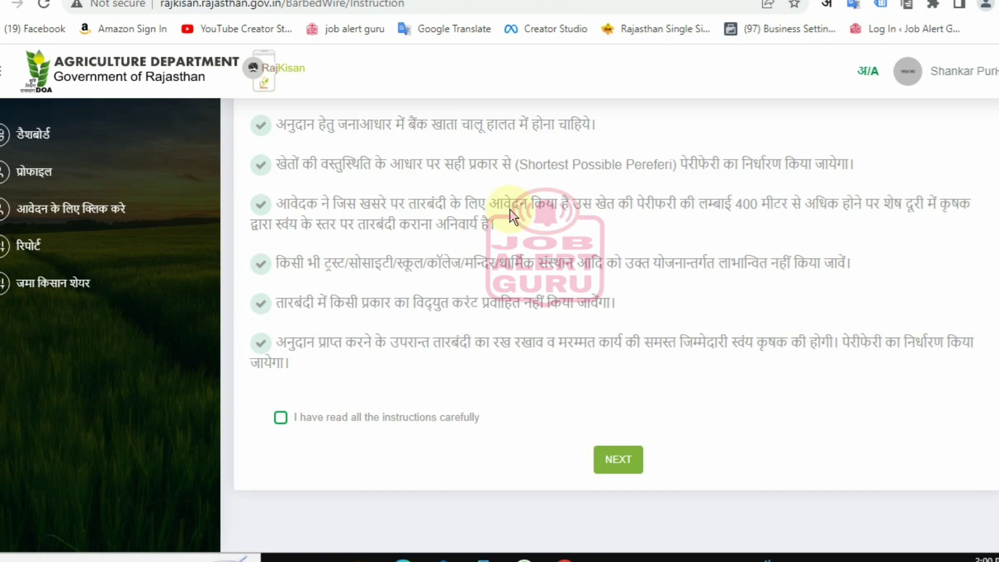
left_click(281, 415)
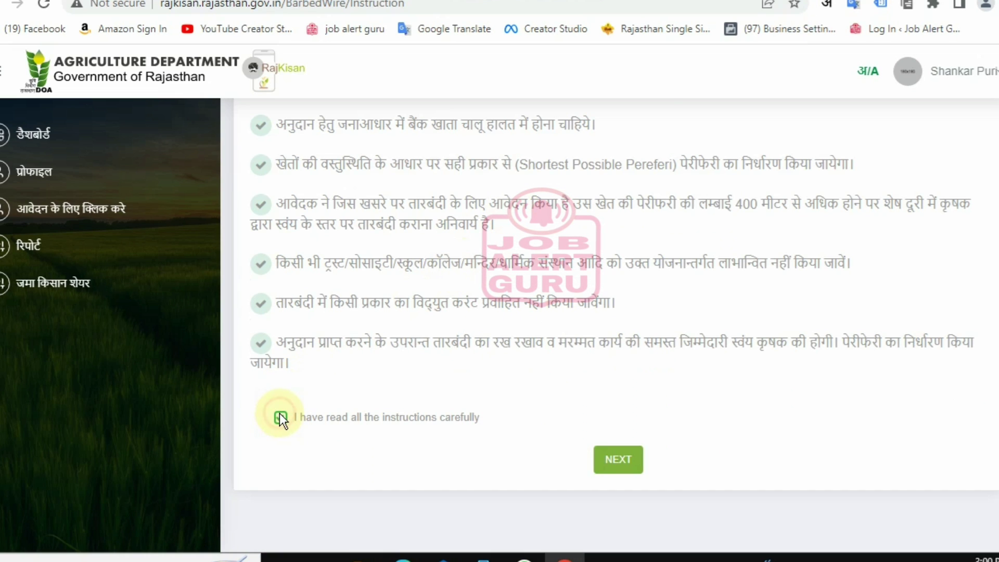
left_click(625, 466)
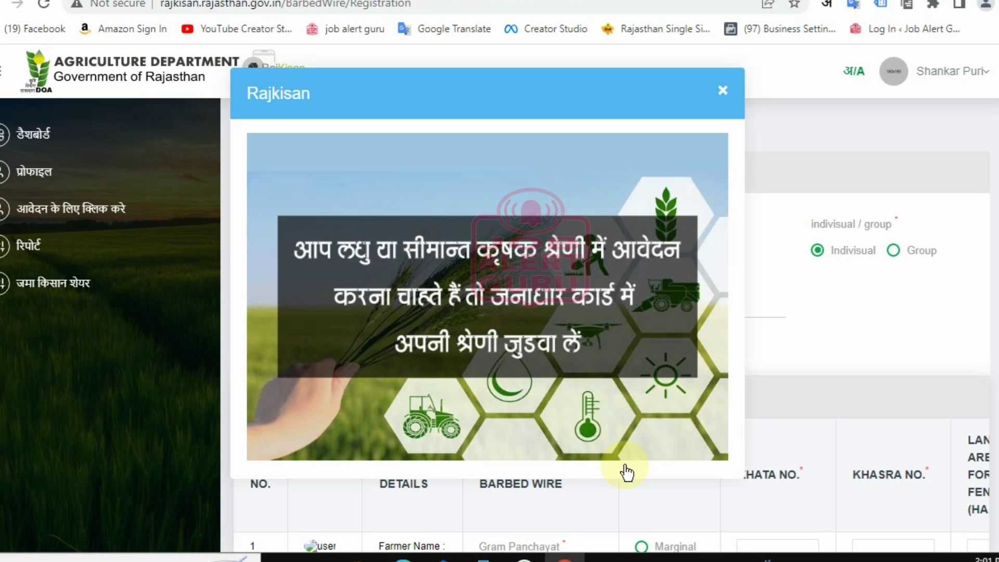
- Close the Rajkisan popup about the Jan Aadhaar category
left_click(723, 92)
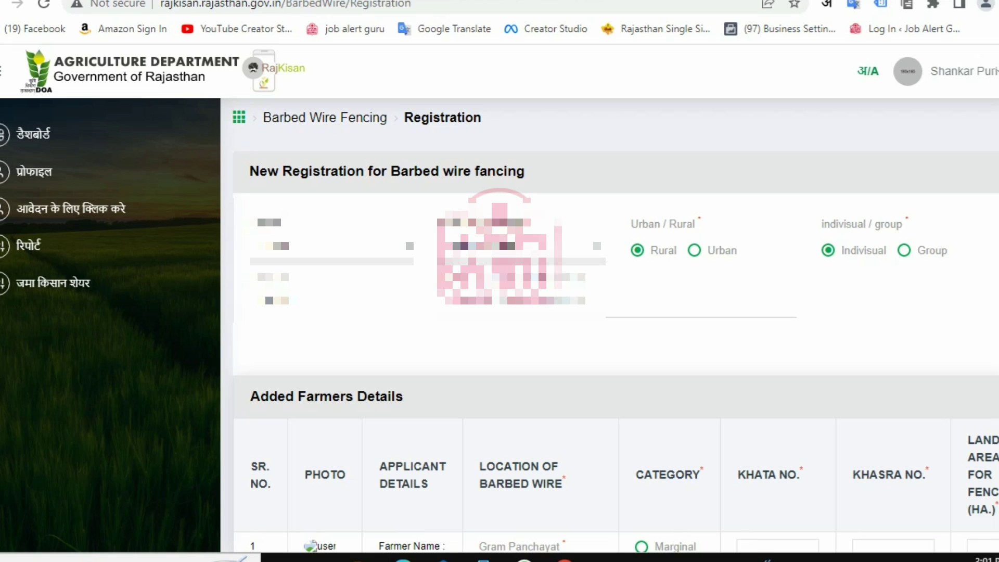
- Highlight the Photo, LOCATION OF BARBED WIRE and CATEGORY headings in the Added Farmers Details table
scroll(614, 333, "down", 4)
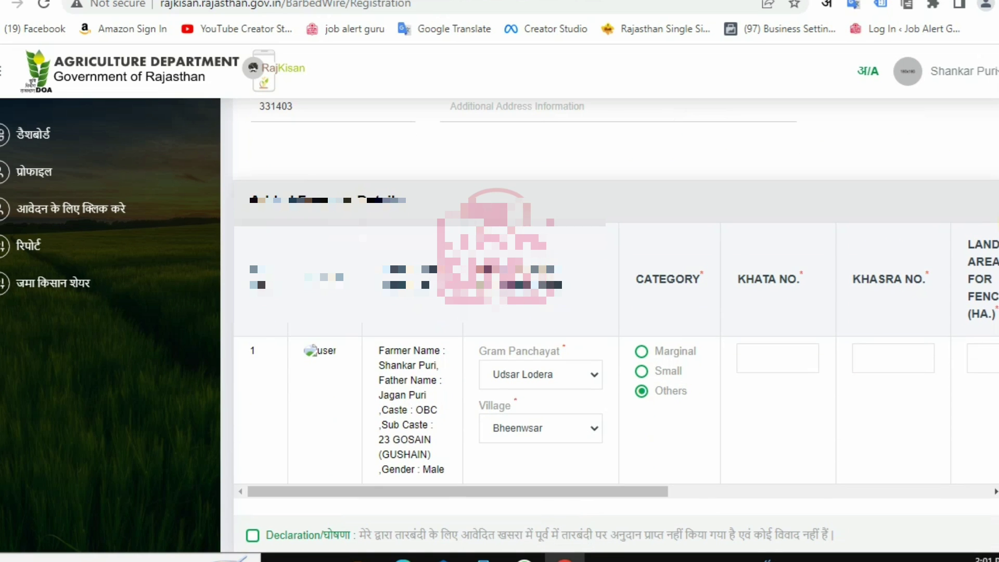
scroll(614, 328, "down", 2)
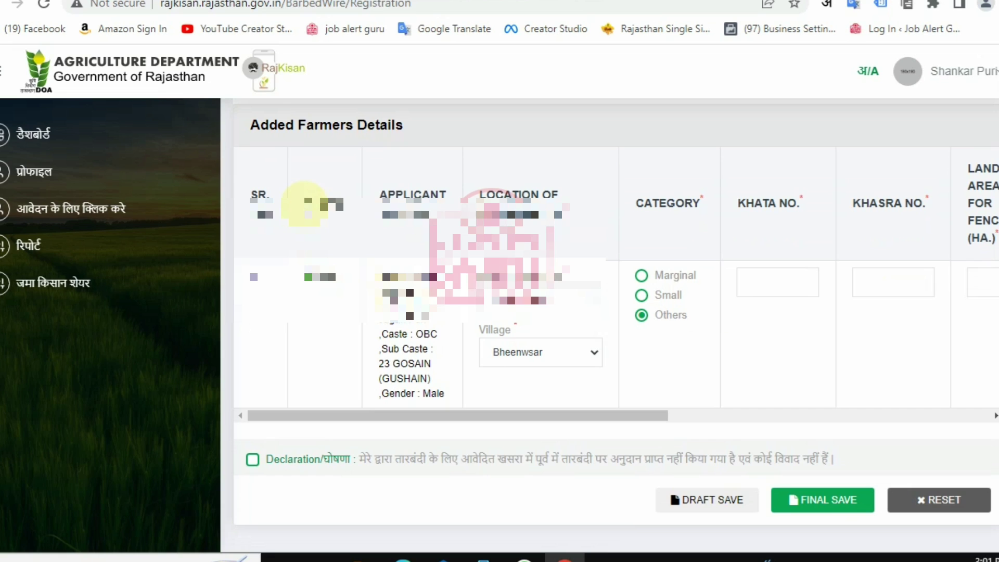
left_click_drag(305, 203, 336, 205)
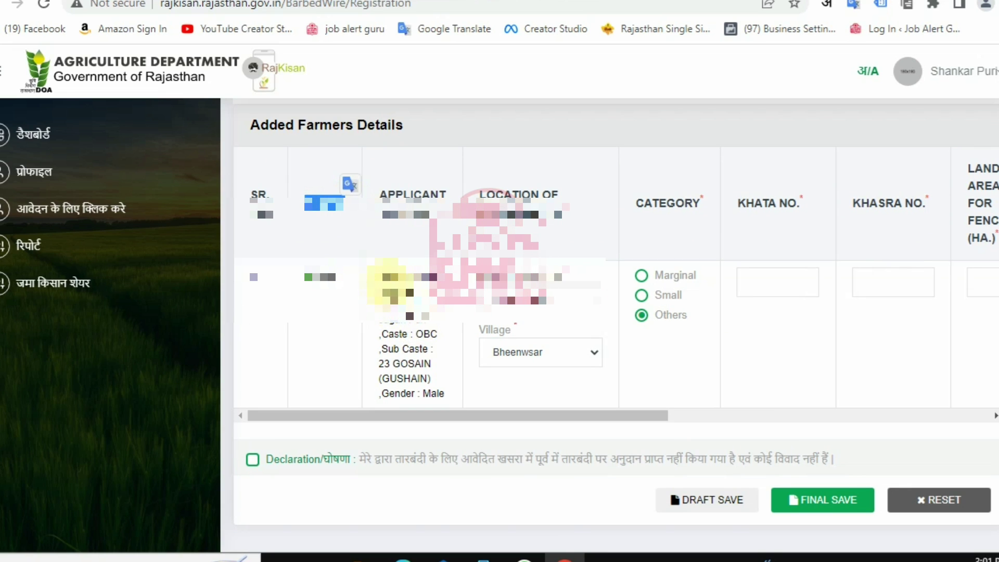
left_click(388, 283)
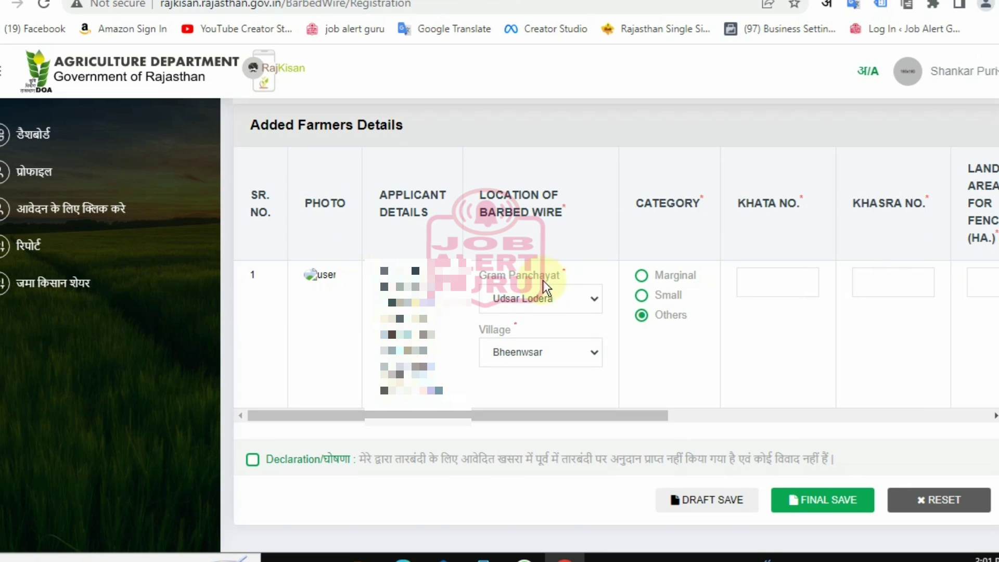
left_click(482, 190)
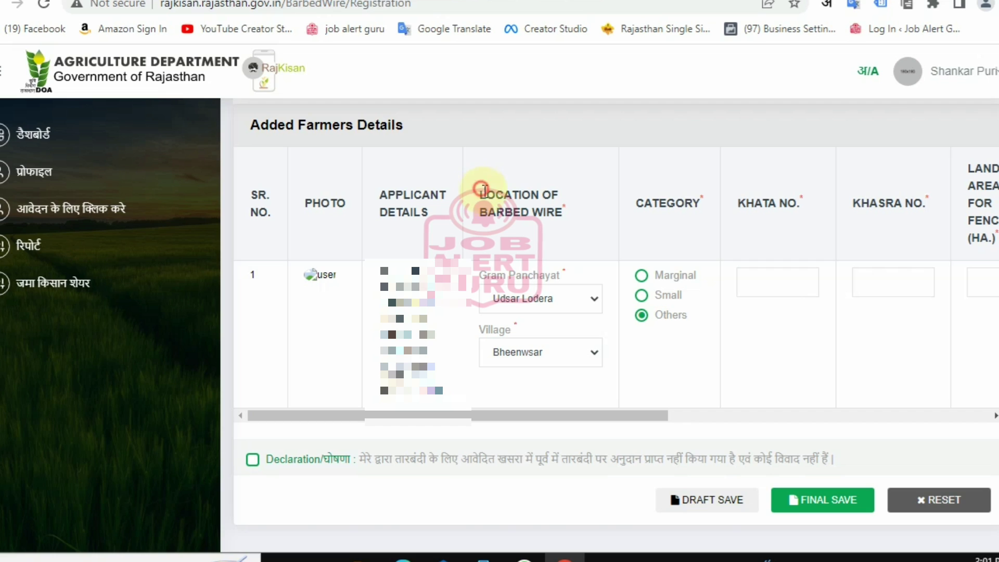
left_click_drag(482, 190, 558, 213)
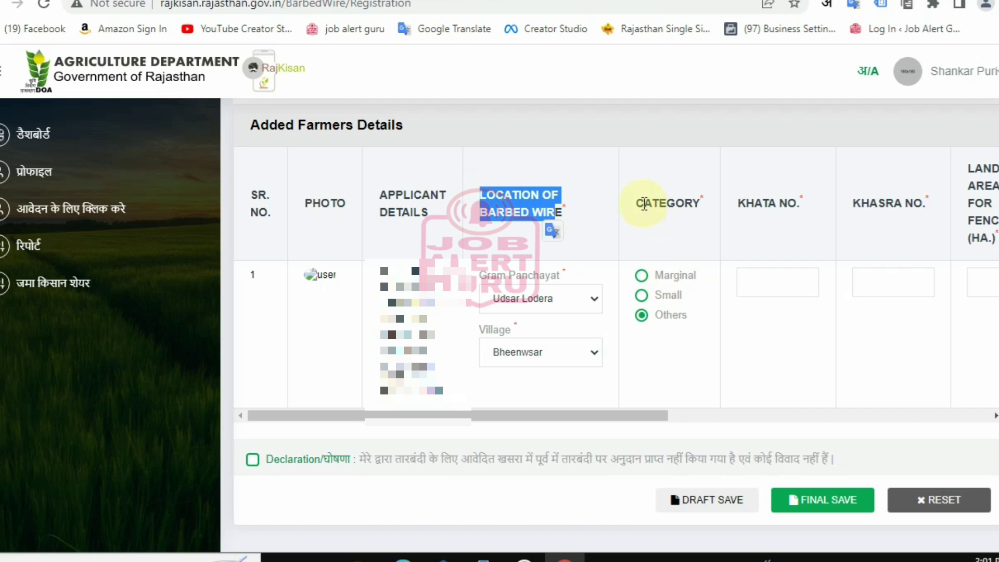
left_click_drag(645, 203, 701, 204)
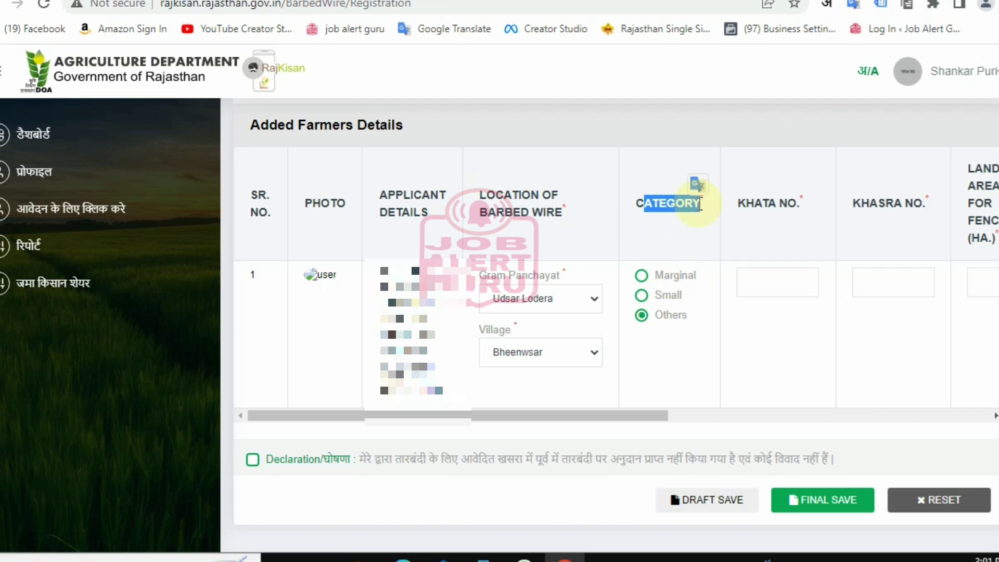
left_click(760, 206)
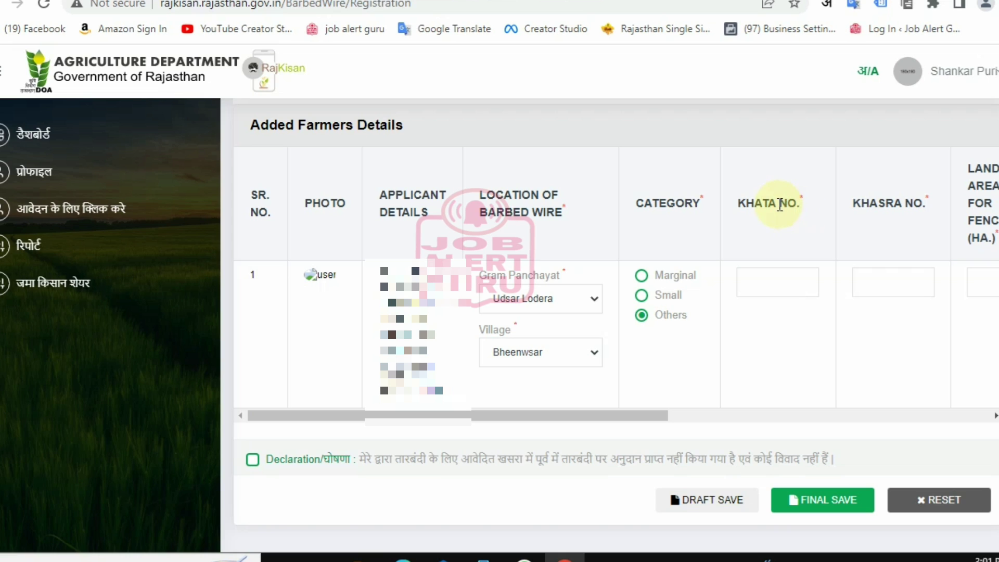
- Scroll the farmer table right and mark the Khata No., Khasra No., land area and Self ownership fields
left_click_drag(615, 415, 778, 414)
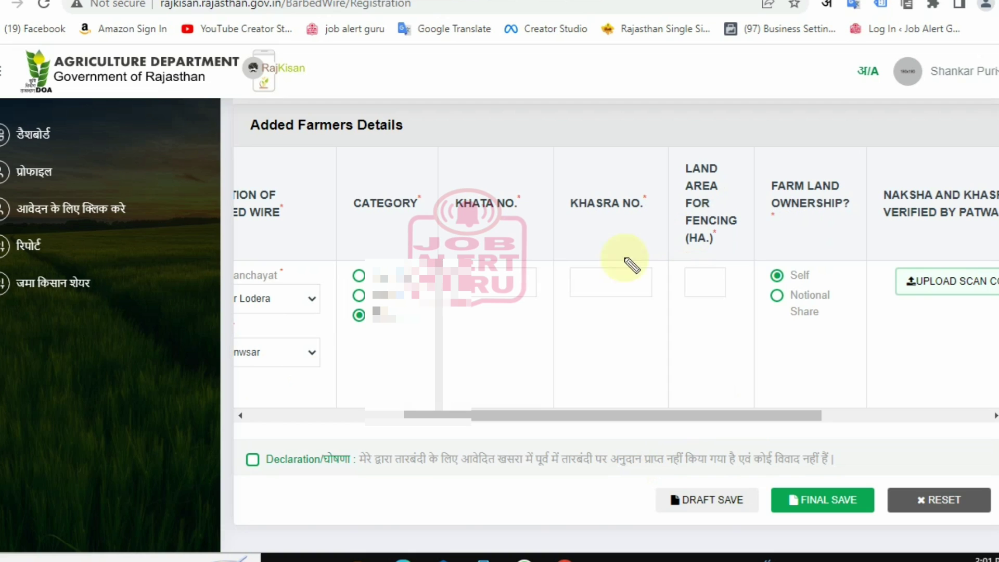
left_click_drag(456, 212, 635, 209)
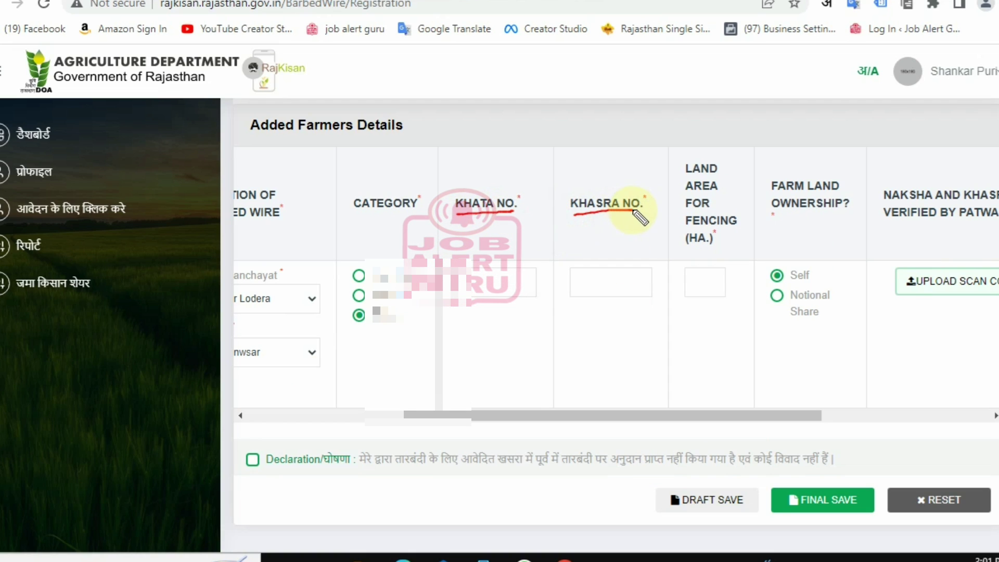
left_click_drag(473, 292, 492, 277)
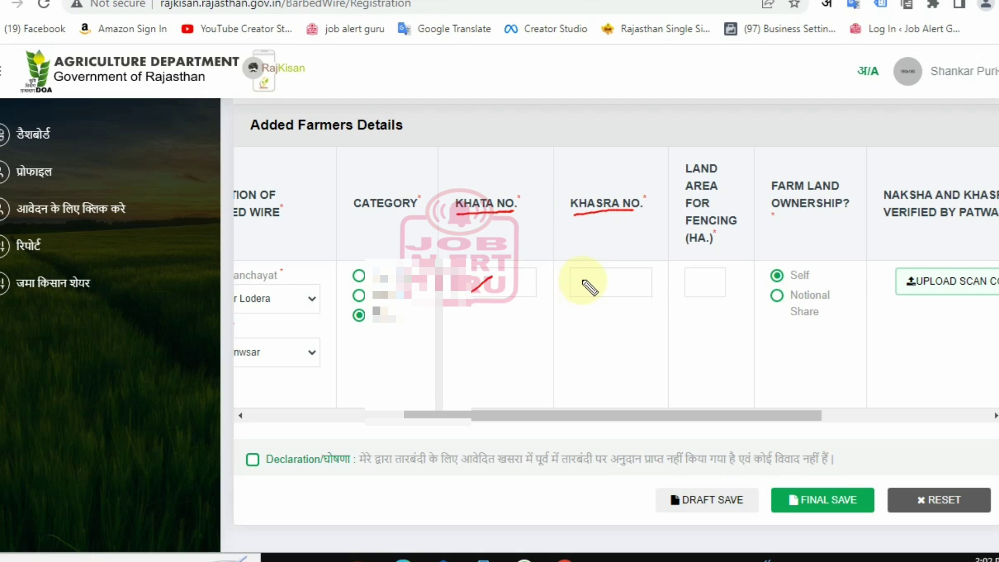
mouse_move(582, 281)
left_mouse_down()
mouse_move(588, 293)
mouse_move(610, 282)
left_mouse_up()
left_click_drag(687, 274, 704, 281)
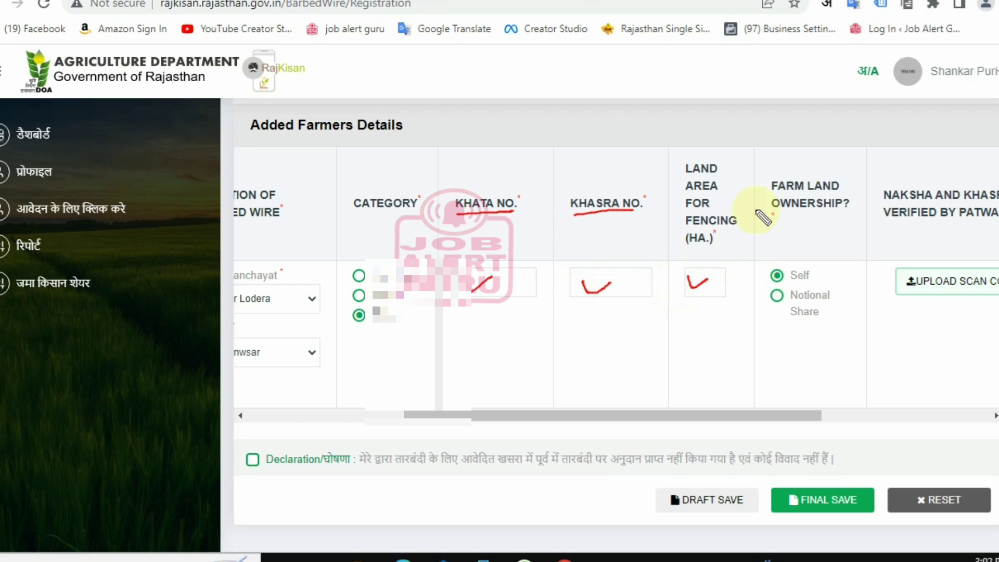
left_click_drag(781, 223, 836, 217)
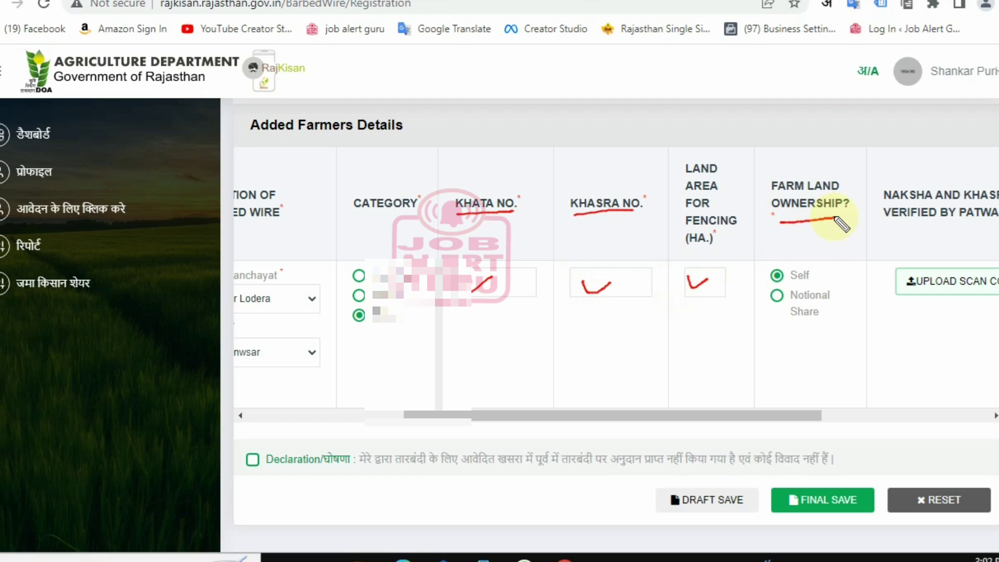
left_click_drag(792, 277, 812, 273)
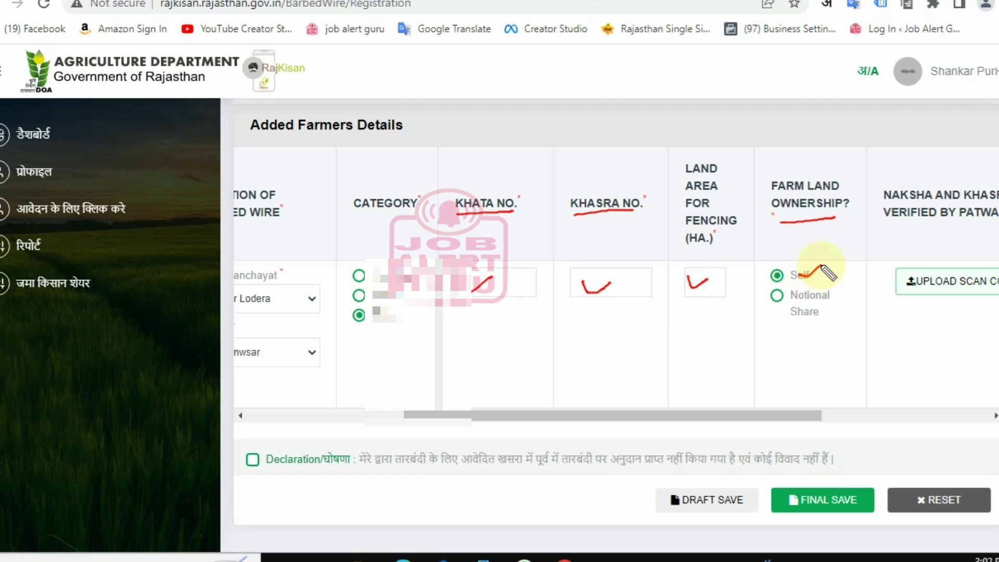
key("Escape")
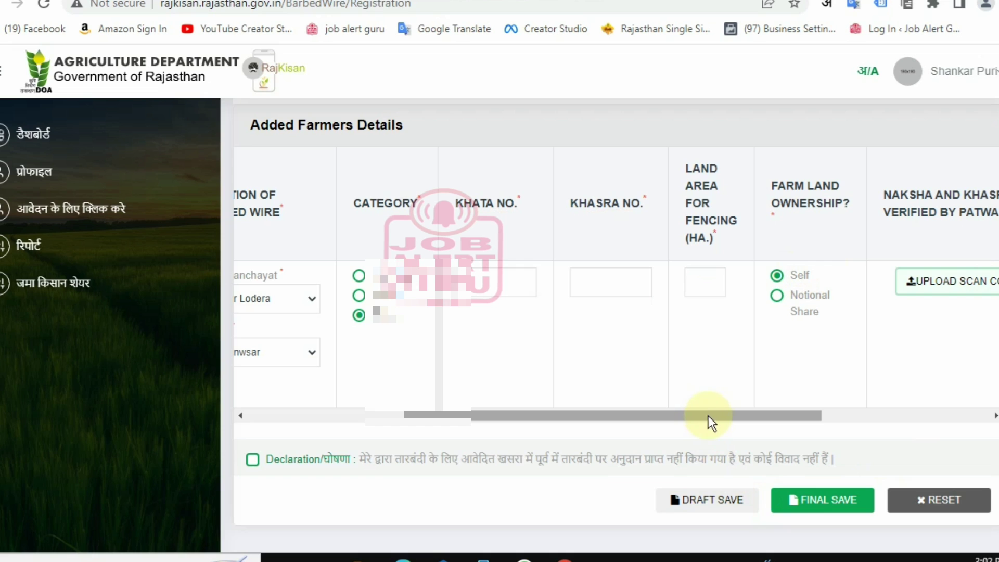
left_click_drag(708, 416, 877, 414)
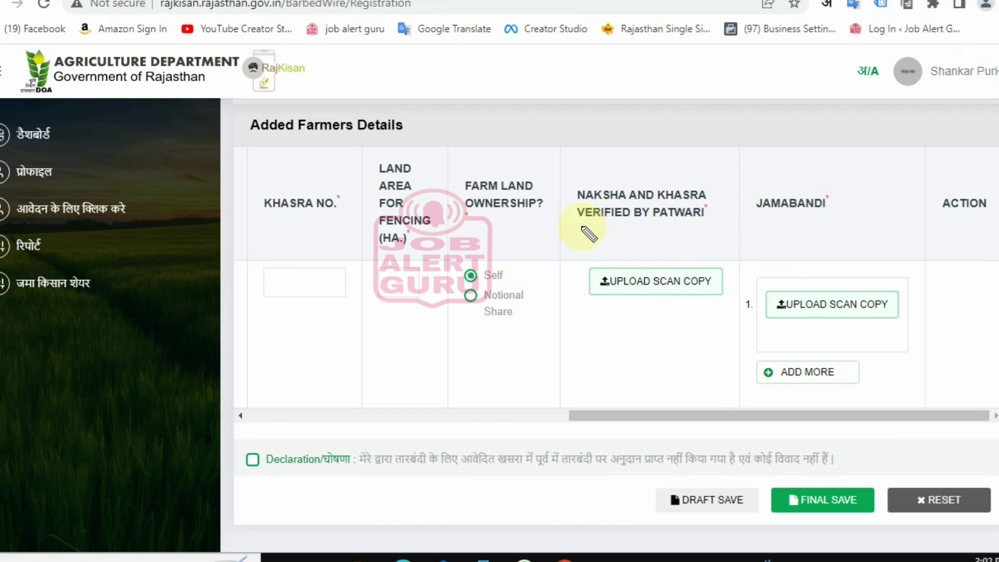
left_click_drag(579, 227, 713, 224)
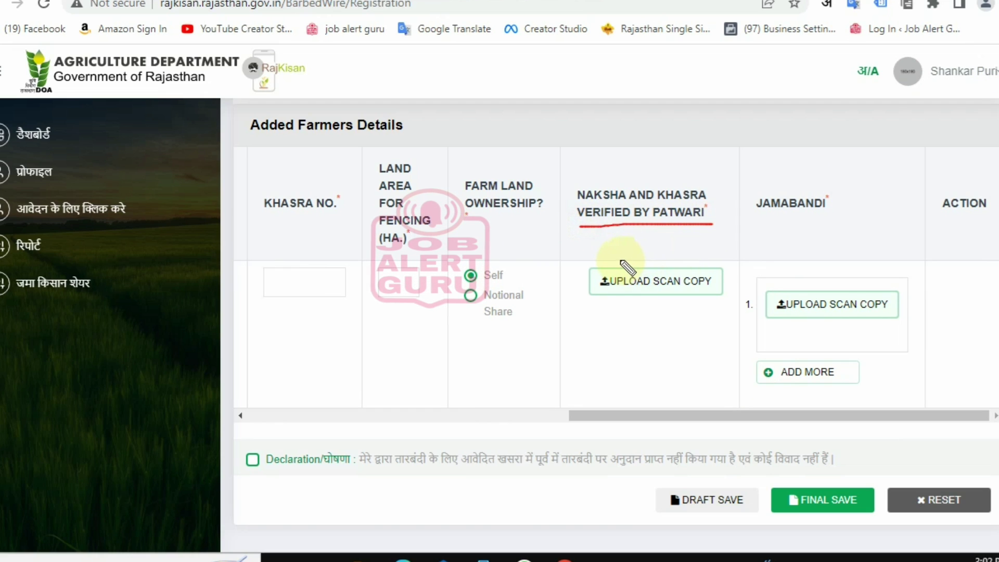
mouse_move(621, 262)
left_mouse_down()
mouse_move(625, 273)
mouse_move(684, 238)
left_mouse_up()
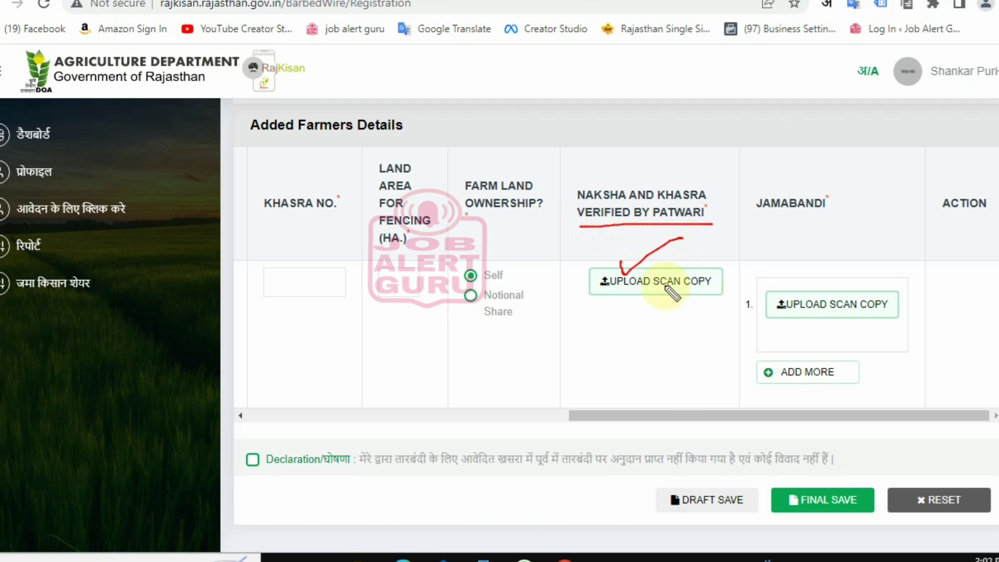
left_click_drag(609, 296, 713, 292)
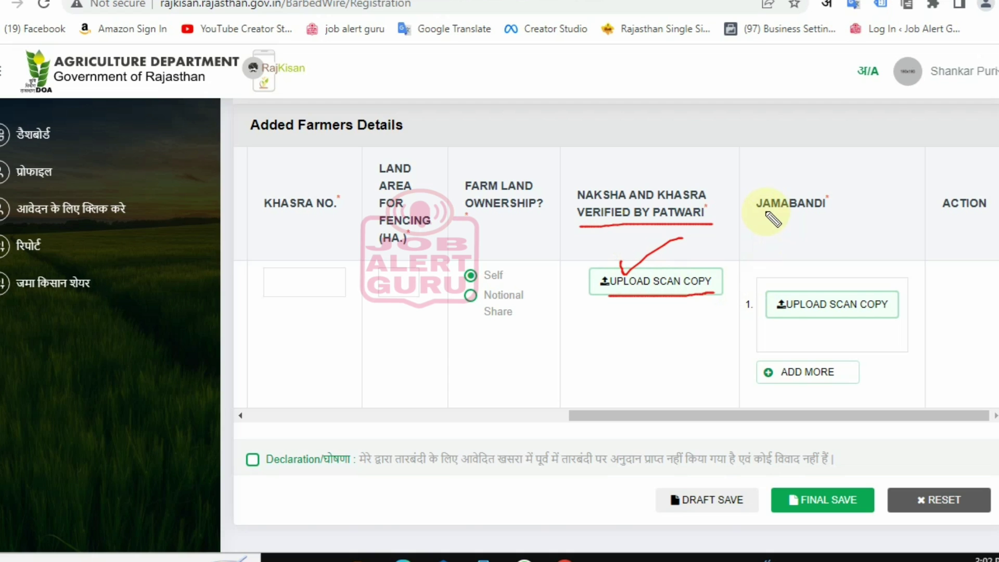
left_click_drag(766, 212, 820, 213)
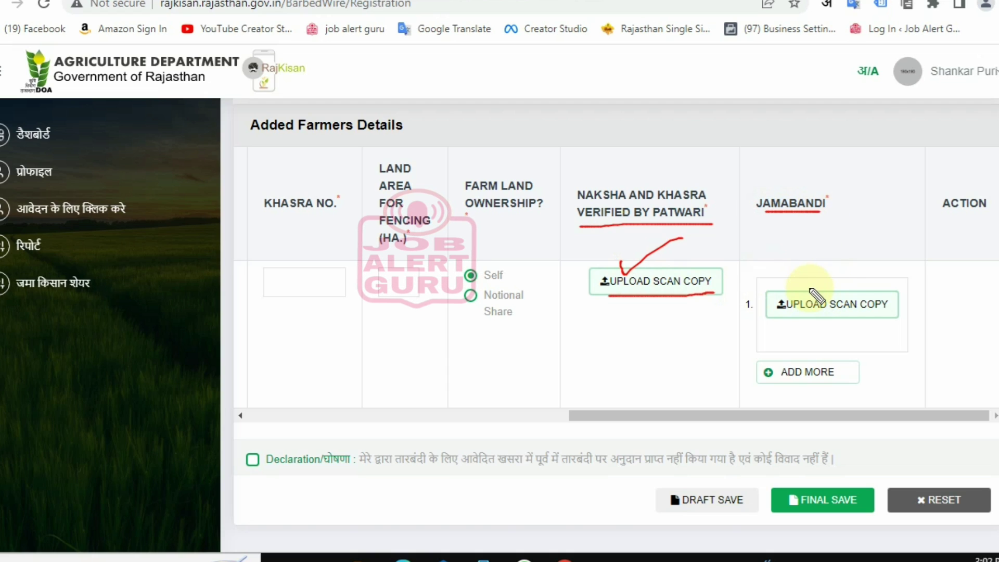
left_click_drag(809, 289, 848, 284)
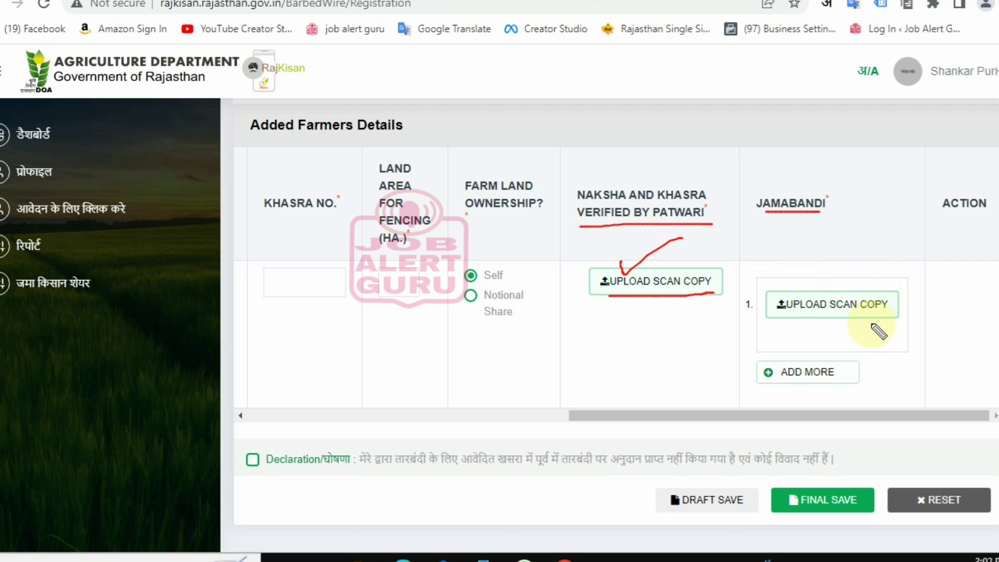
key("e")
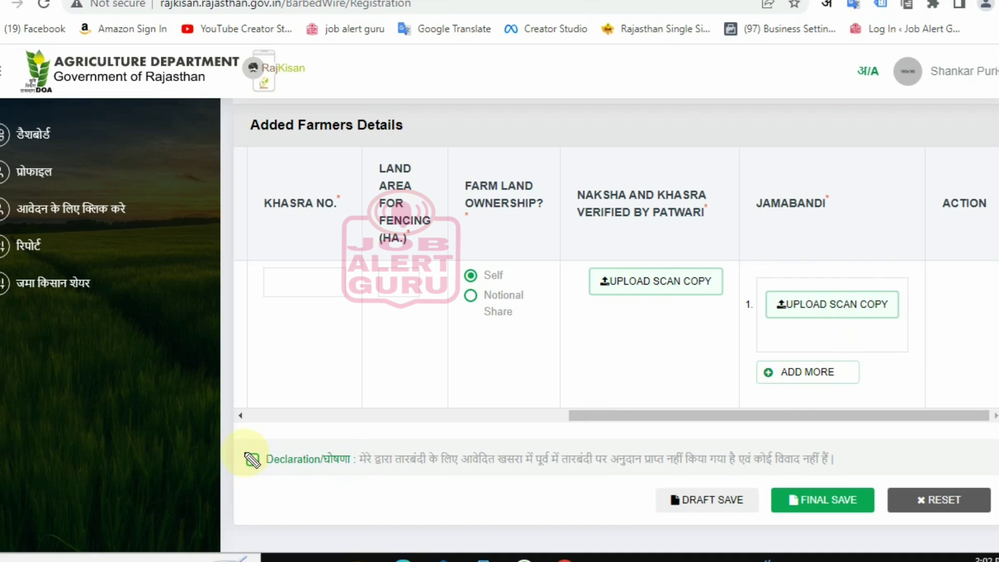
- Mark the Declaration checkbox and Final Save button, then pick Churu district on Apna Khata
left_click_drag(246, 454, 275, 450)
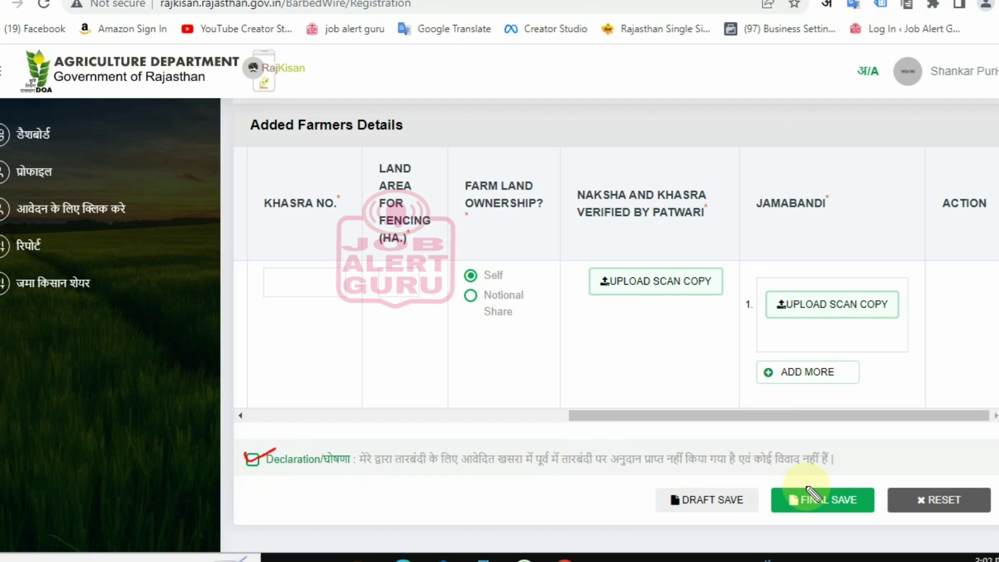
left_click_drag(806, 486, 856, 468)
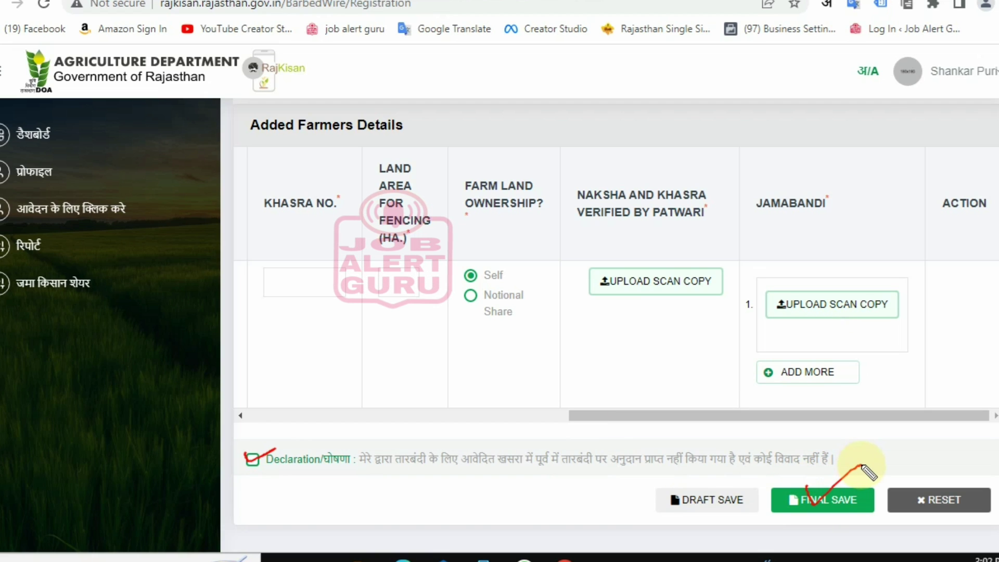
left_click_drag(422, 468, 479, 468)
left_click_drag(566, 463, 611, 463)
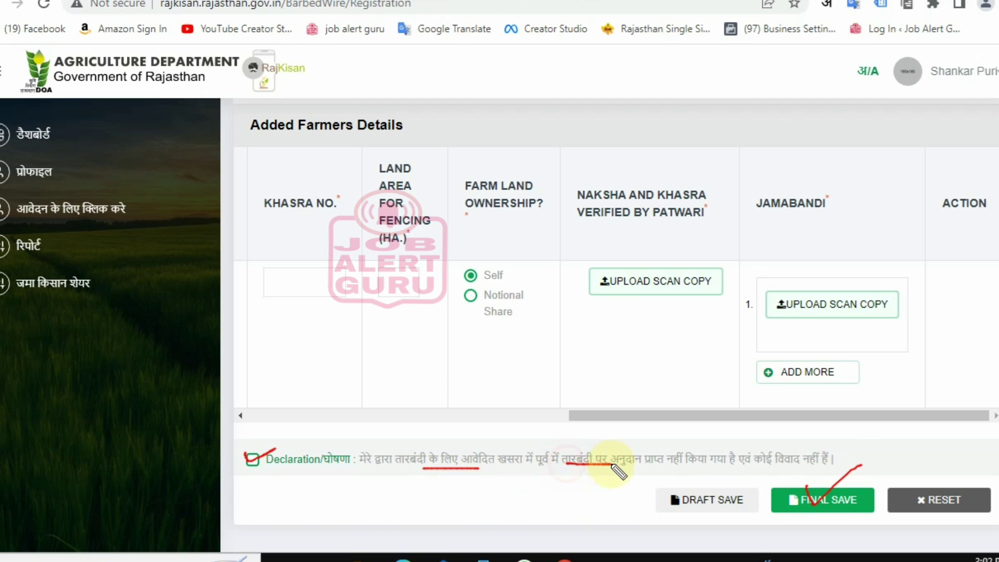
left_click_drag(738, 470, 831, 472)
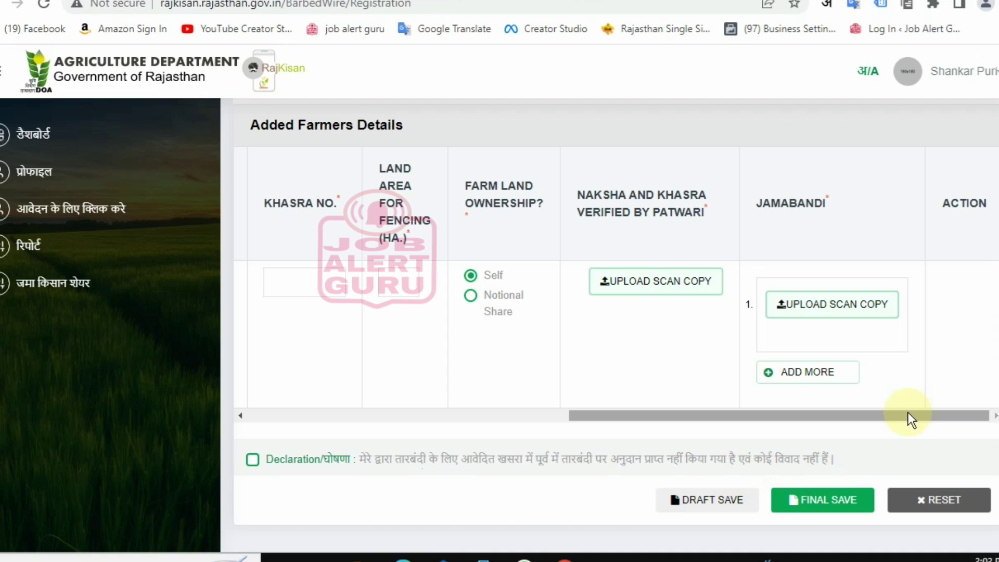
left_click_drag(908, 413, 900, 413)
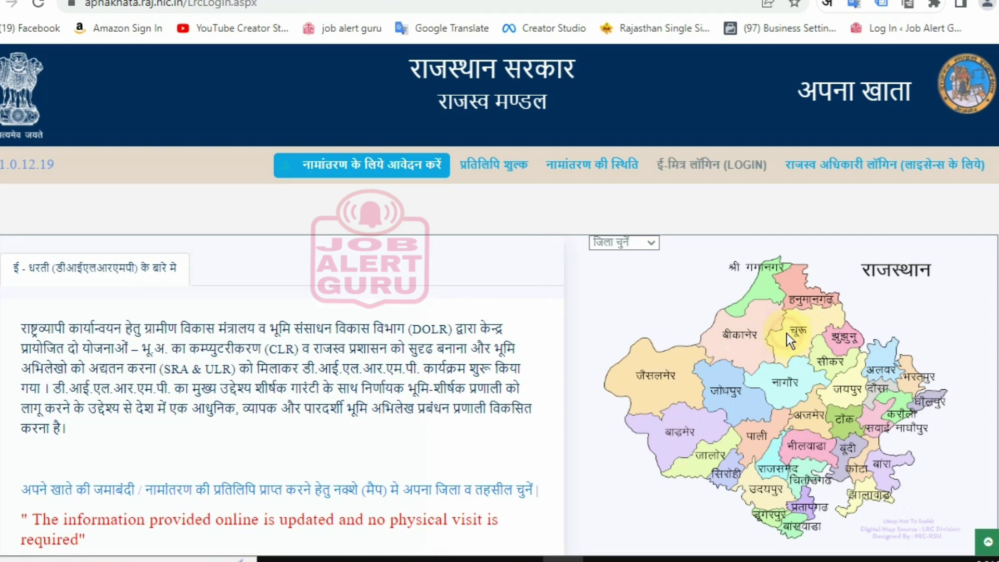
left_click(786, 333)
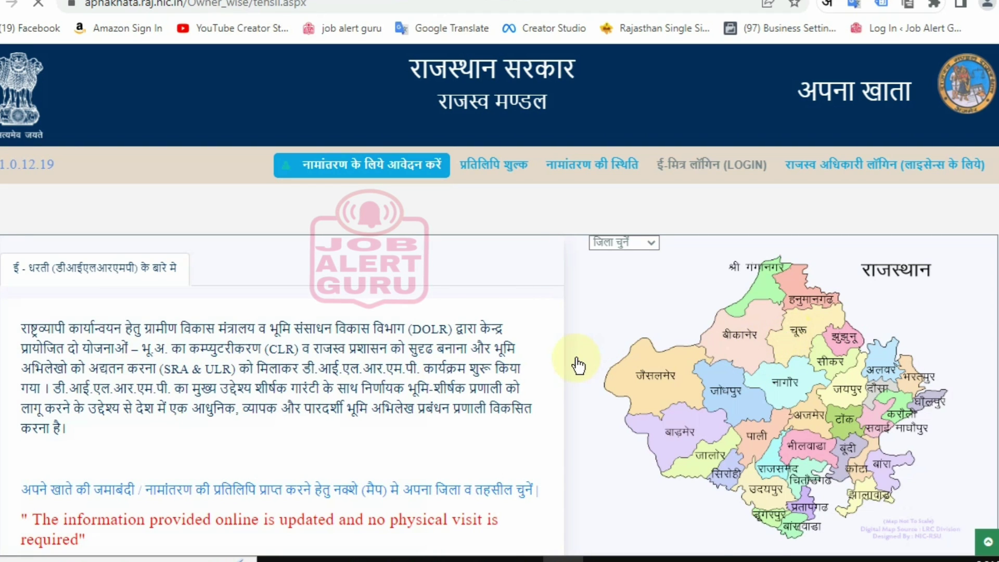
- Choose Sardarshahar tehsil and अड़सीसर village, then look up the Jamabandi copy for khasra 3
left_click(579, 362)
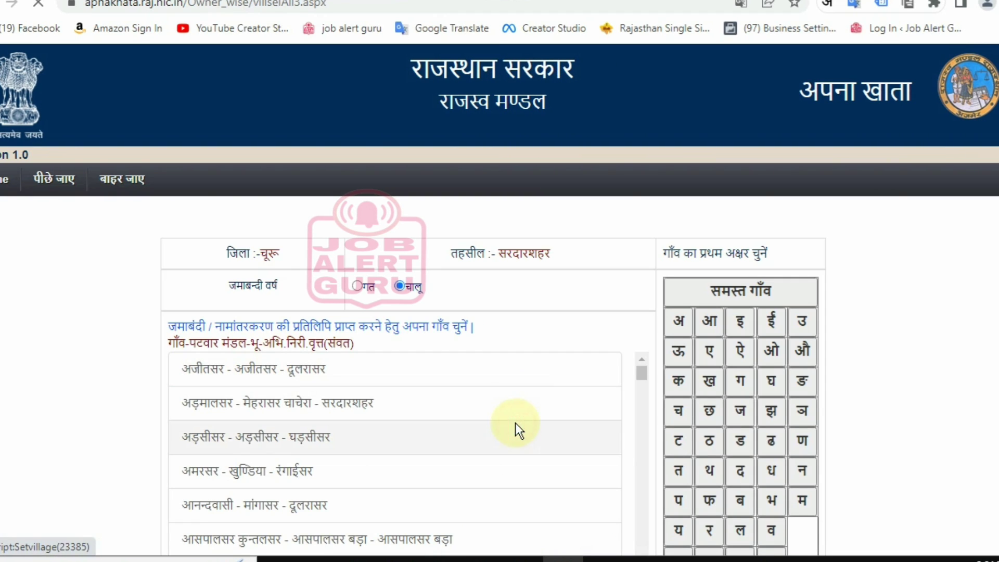
left_click(473, 449)
left_click(327, 394)
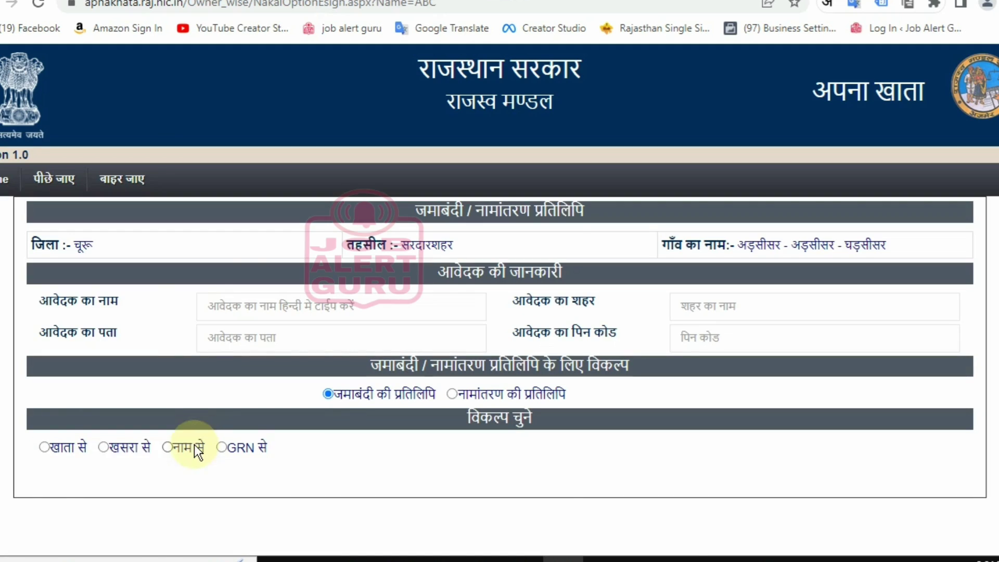
left_click(103, 447)
left_click(551, 452)
left_click(539, 365)
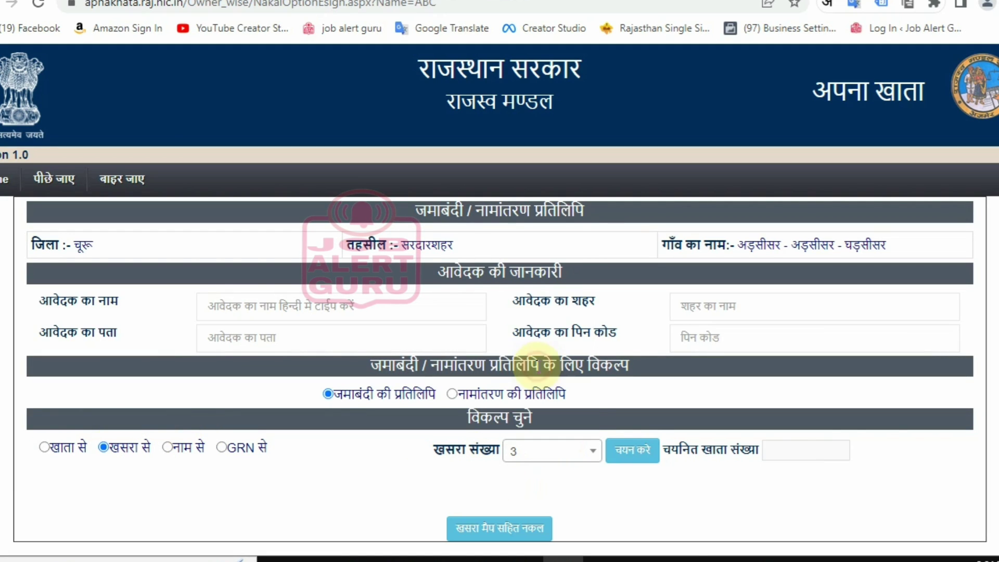
left_click(640, 453)
scroll(500, 312, "down", 2)
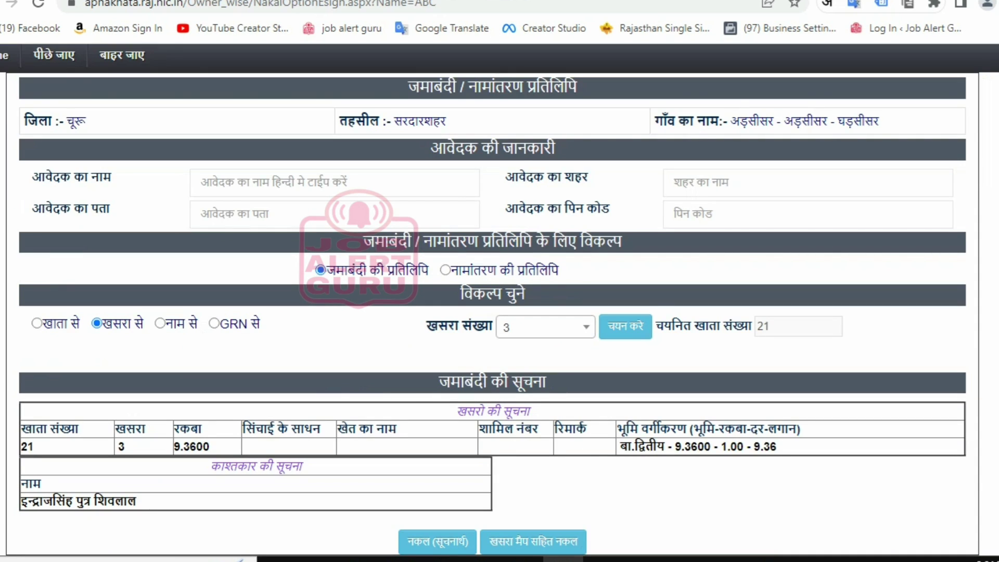
- Look up the Jamabandi by khata number 4 and mark its three khasras and fee of 10
left_click(37, 323)
left_click(553, 451)
left_click(546, 396)
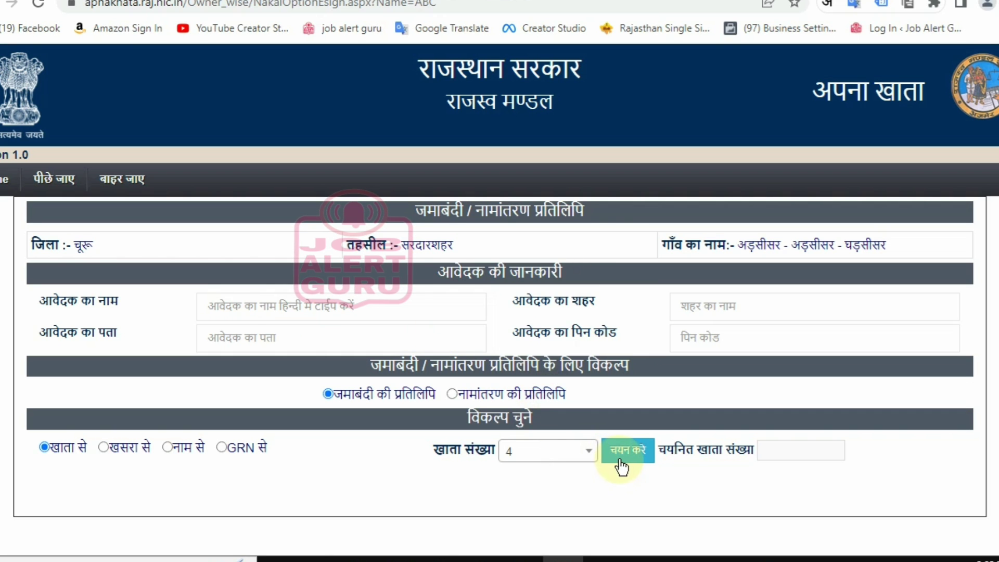
left_click(621, 465)
scroll(622, 460, "down", 4)
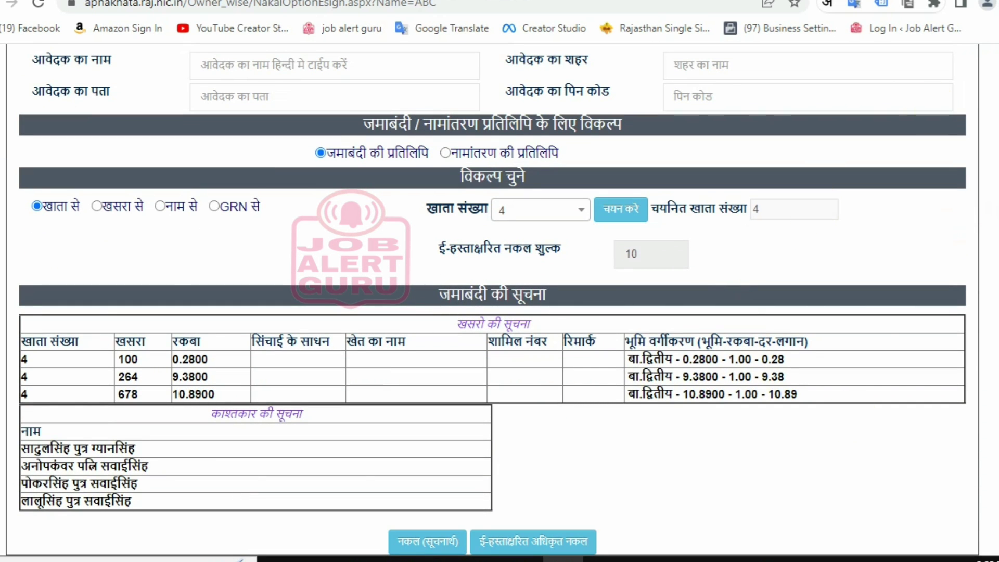
left_click_drag(439, 262, 563, 261)
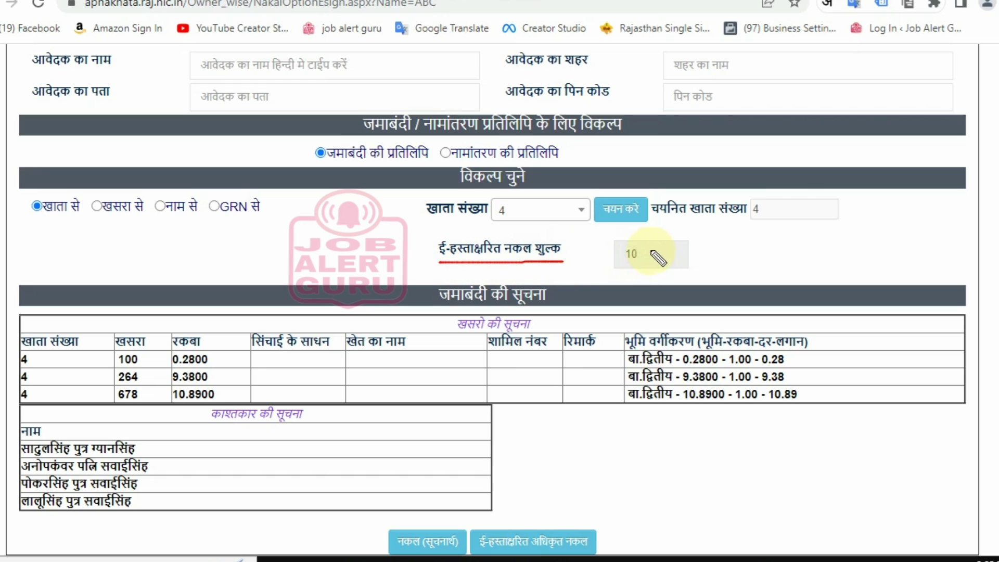
left_click_drag(652, 252, 717, 227)
left_click_drag(490, 541, 571, 518)
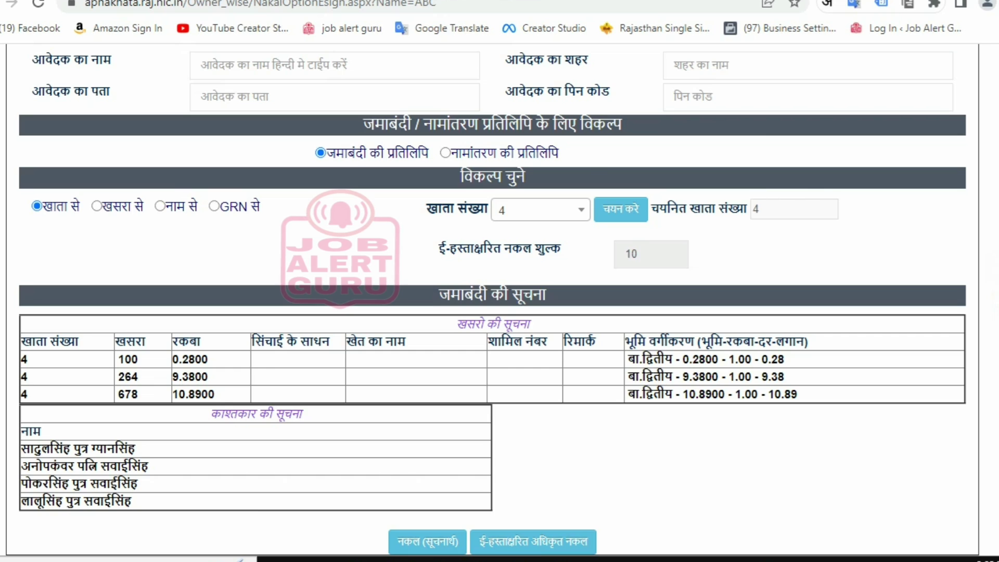
scroll(793, 136, "up", 5)
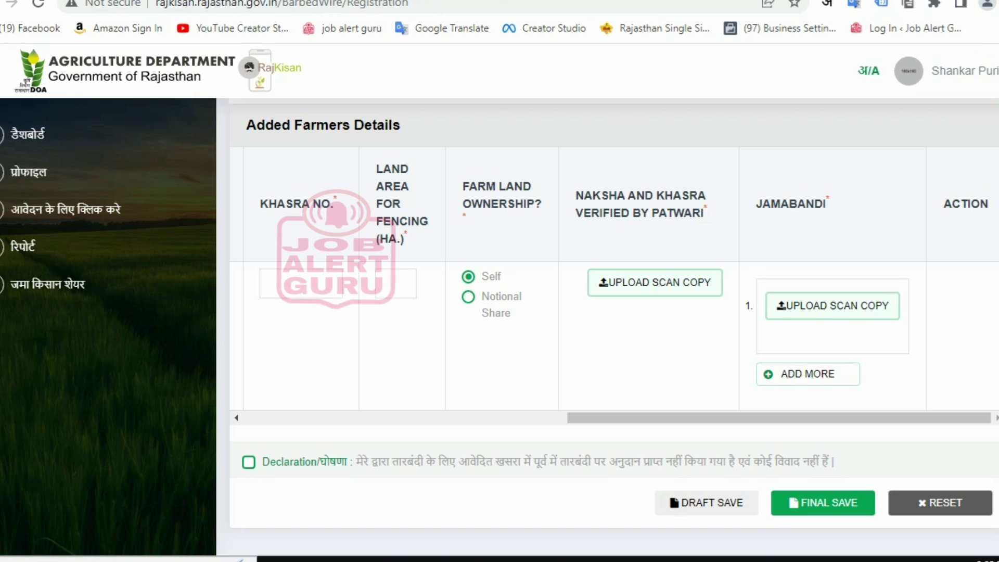
scroll(613, 263, "up", 2)
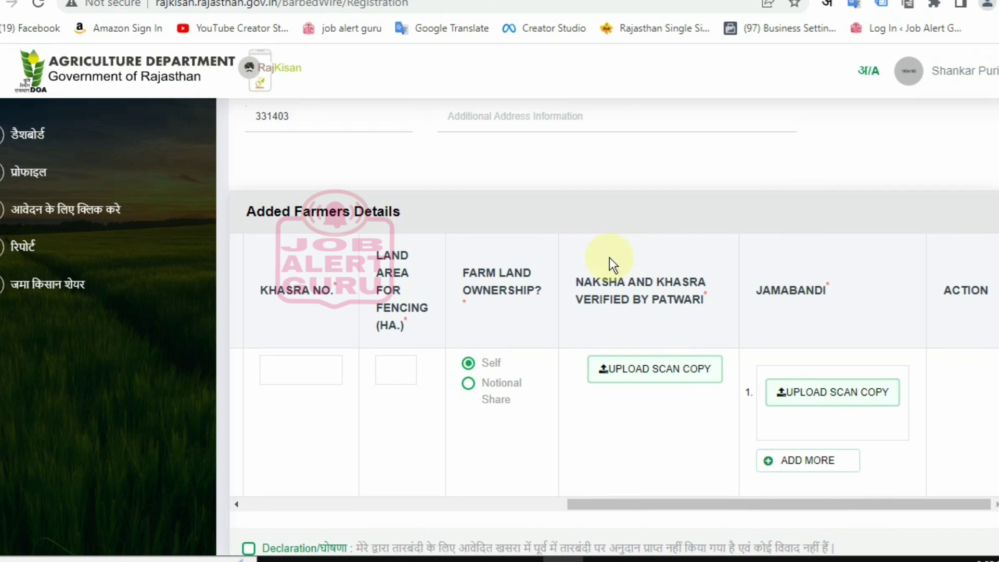
- Open the रिपोर्ट page and highlight the empty registration list's column headings
left_click(41, 244)
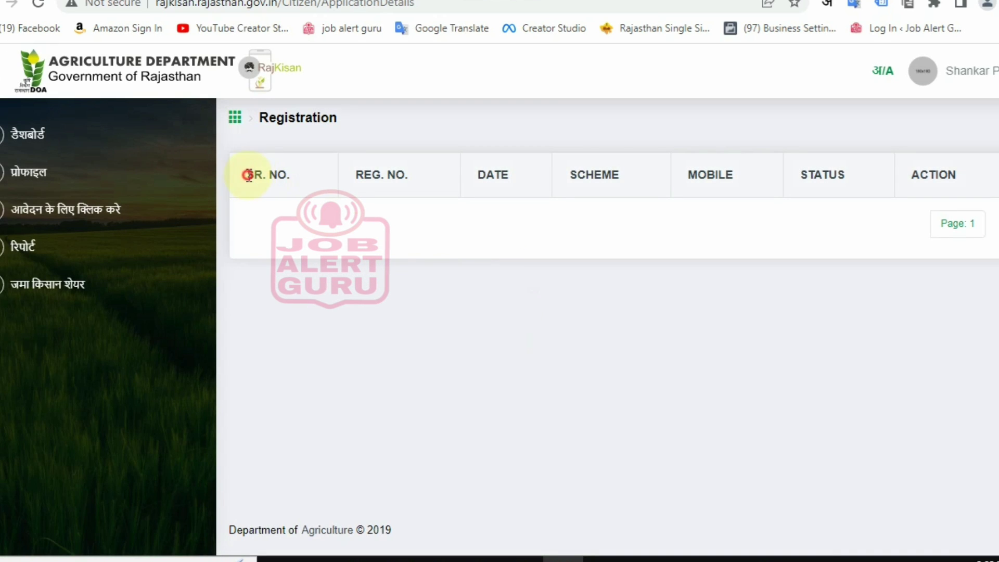
left_click_drag(248, 176, 977, 194)
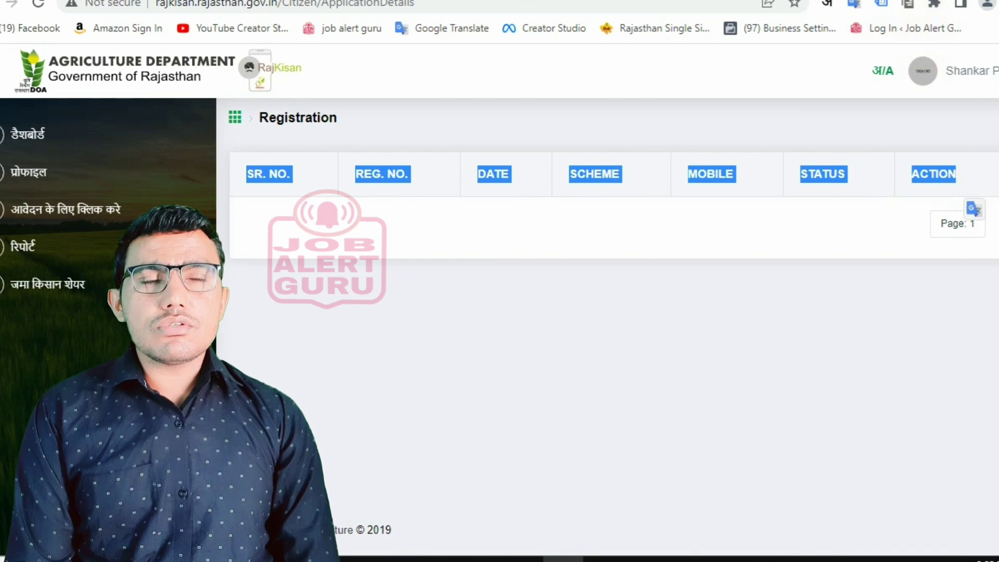